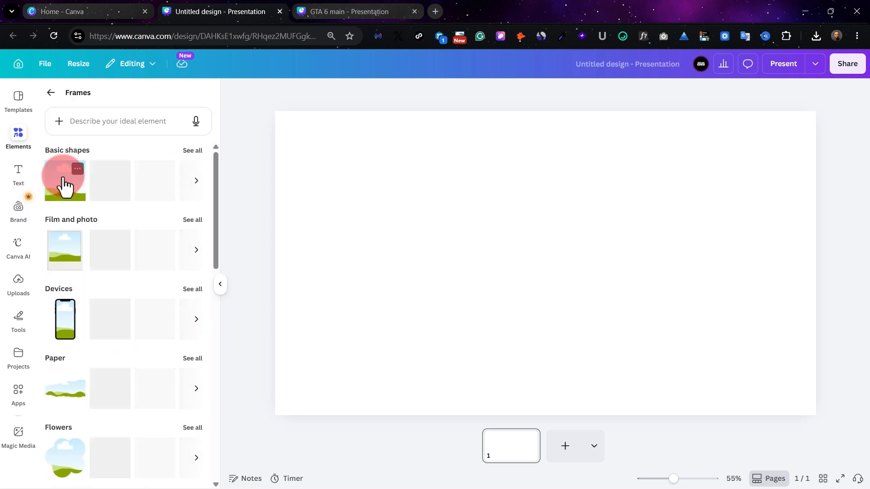
Step: Add a square frame from the basic shapes and build a row of four equal square frames side by side
left_click(192, 149)
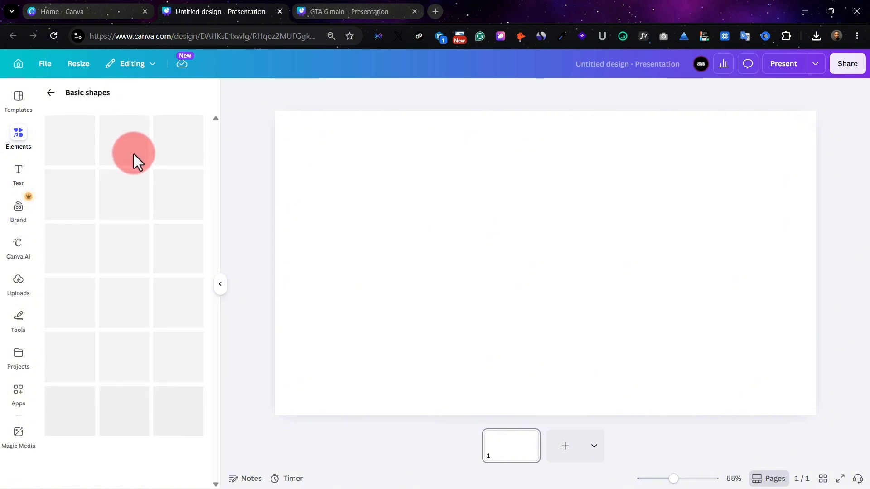
left_click_drag(69, 139, 462, 194)
left_click_drag(491, 235, 419, 254)
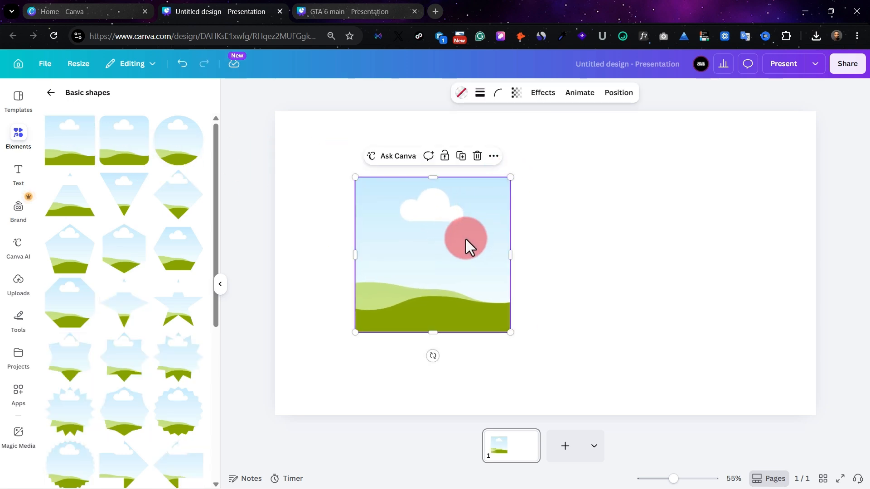
left_click_drag(465, 240, 653, 317)
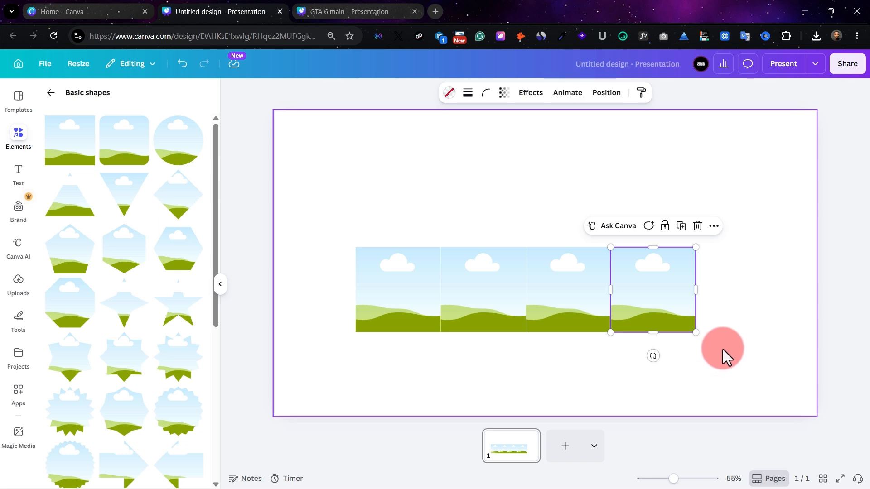
Step: Move all four frames together to the page's top-left corner and stretch them to fill the whole page
left_click_drag(722, 348, 394, 281)
left_click_drag(394, 281, 330, 151)
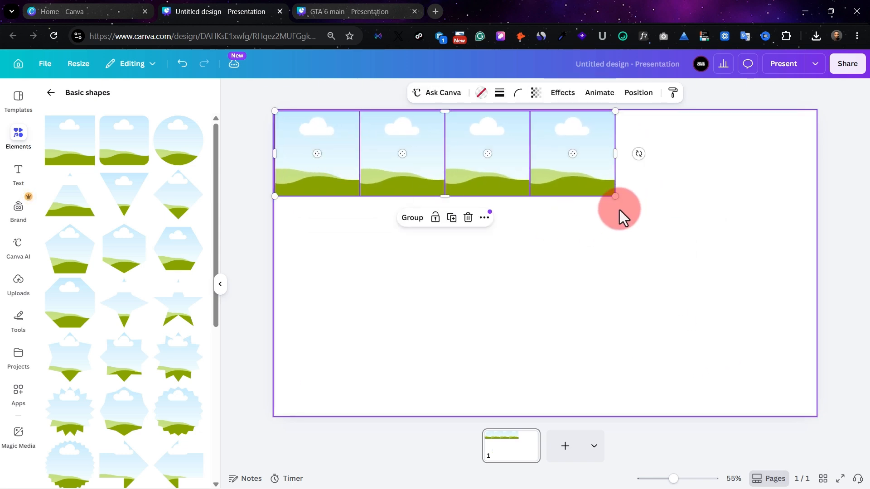
left_click_drag(613, 153, 815, 153)
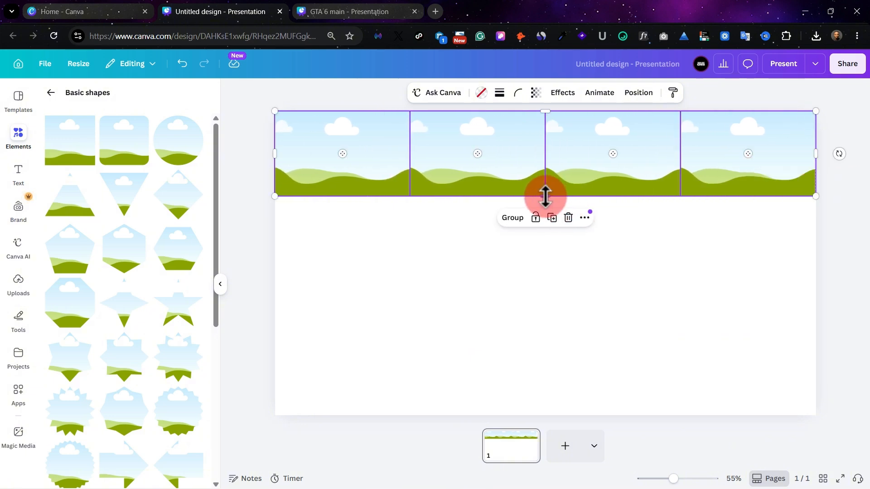
left_click_drag(545, 196, 567, 414)
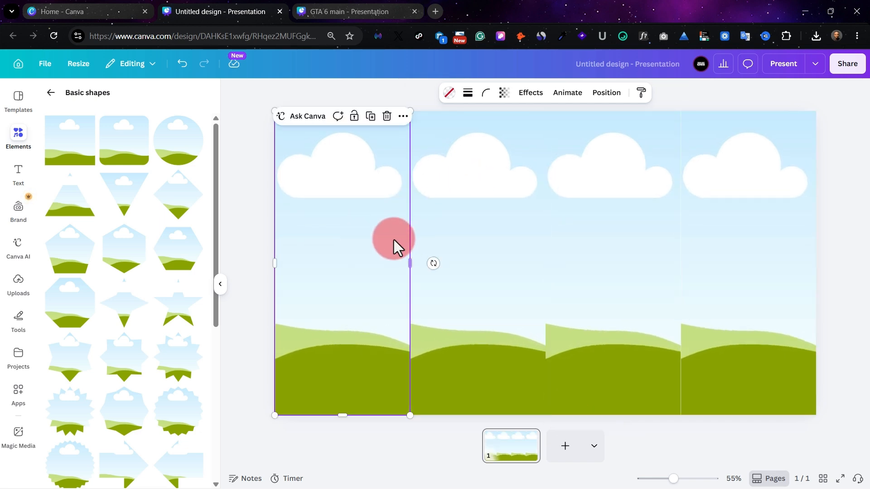
Step: Fill the first frame with the uploaded picture of the man in the cap and shift its crop to centre him
left_click(18, 283)
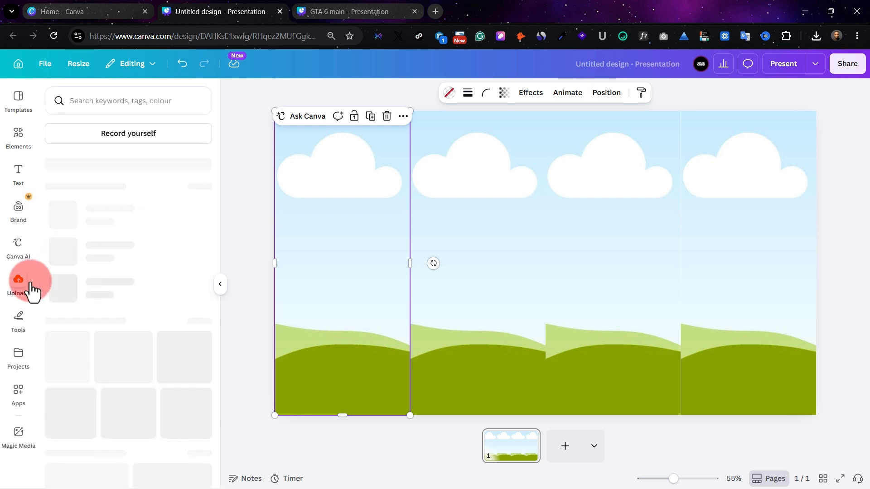
left_click(118, 132)
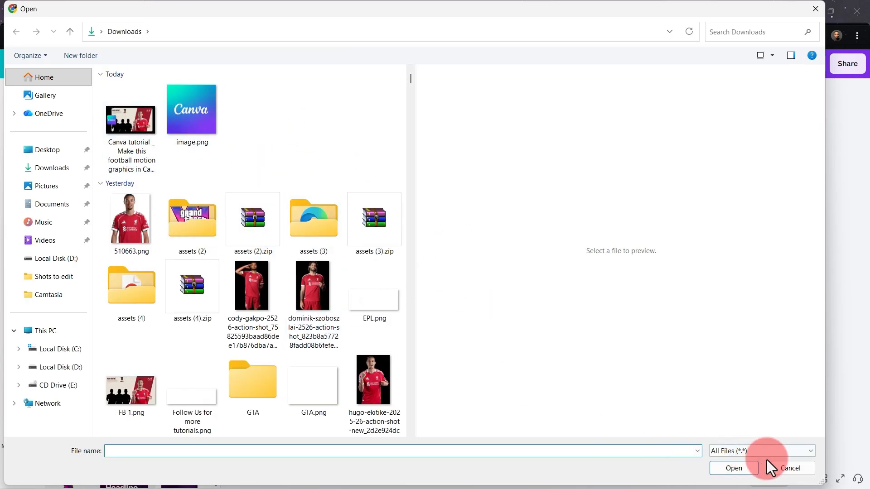
left_click(781, 468)
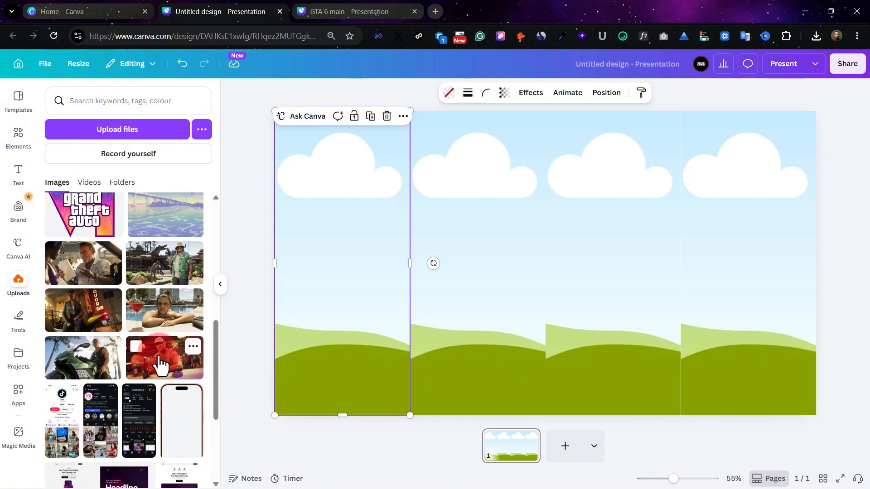
left_click_drag(159, 362, 331, 279)
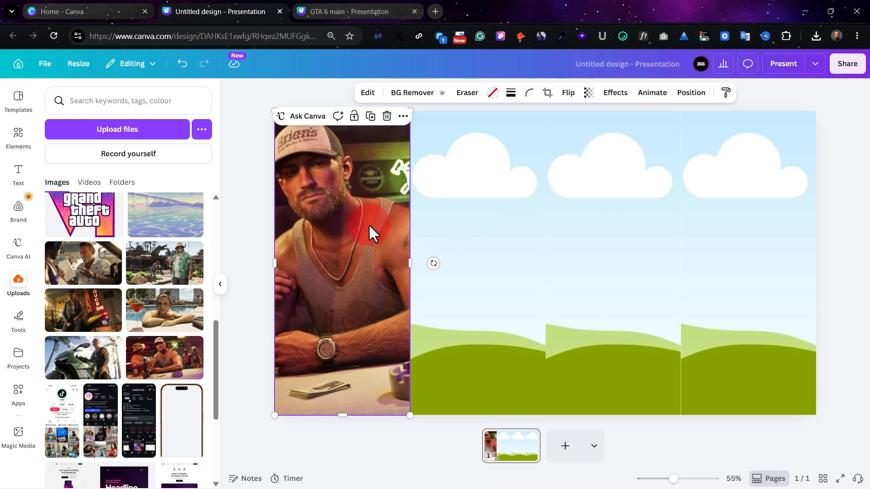
double_click(351, 217)
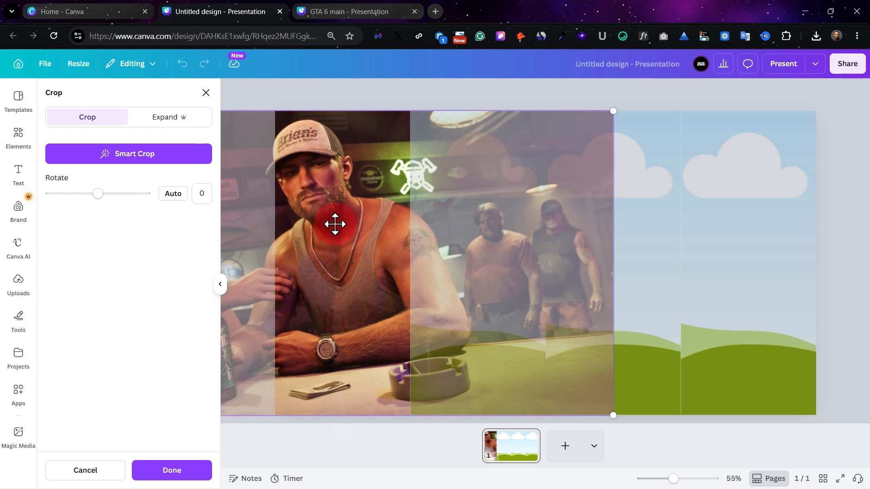
left_click_drag(335, 225, 356, 223)
left_click(524, 93)
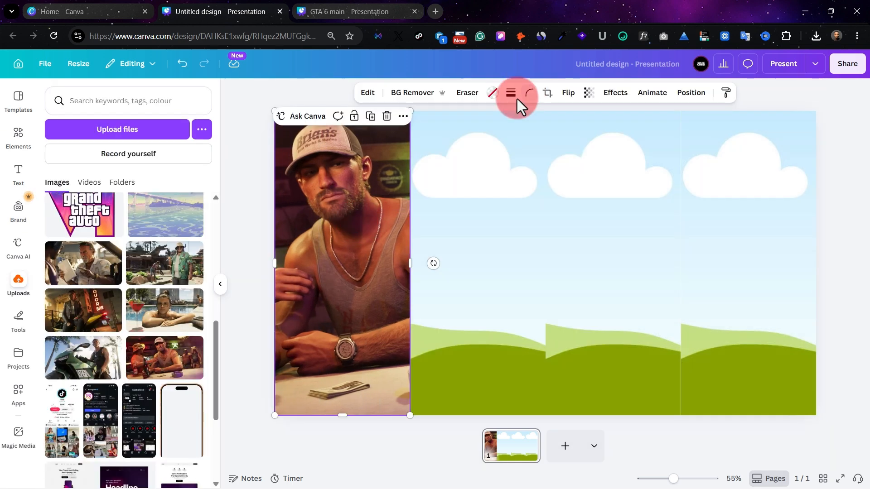
Step: Fill the second frame with the uploaded picture of the woman in the leather jacket and reposition its crop to show her
left_click_drag(68, 311, 477, 252)
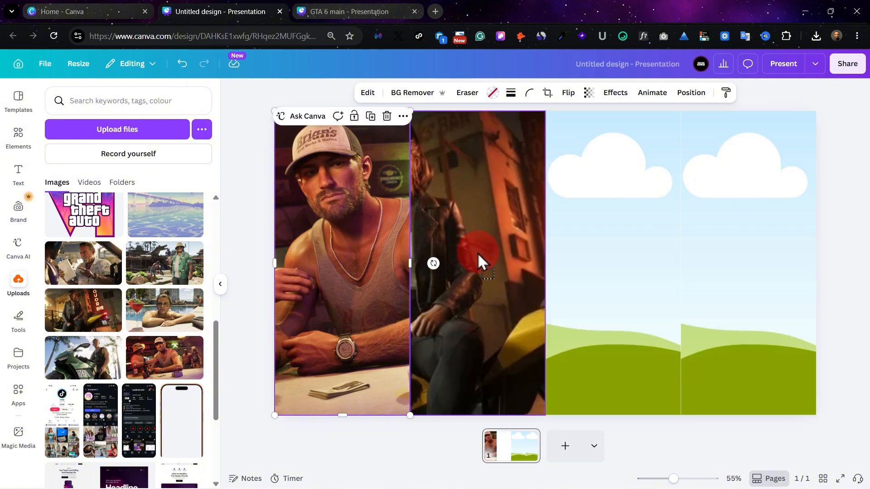
double_click(452, 215)
left_click_drag(390, 225, 512, 225)
left_click(508, 103)
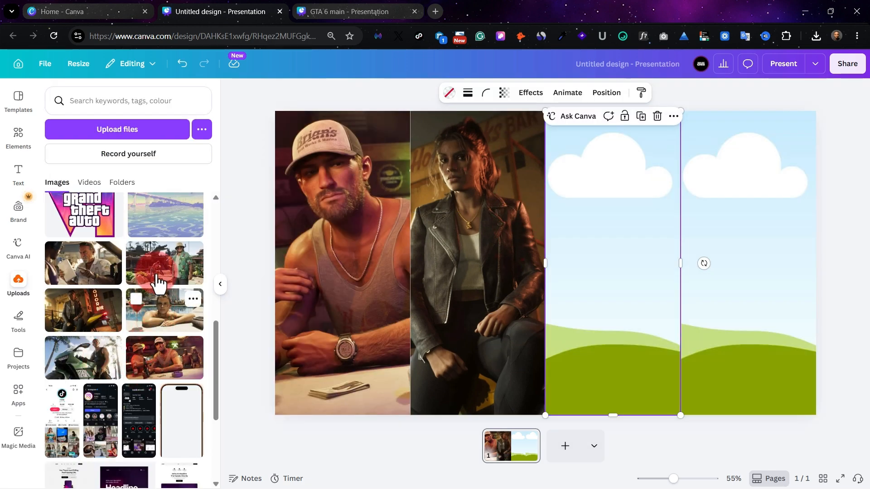
Step: Fill the third frame with the uploaded picture of the man in the floral shirt and adjust its crop
left_click_drag(154, 272, 592, 216)
double_click(604, 226)
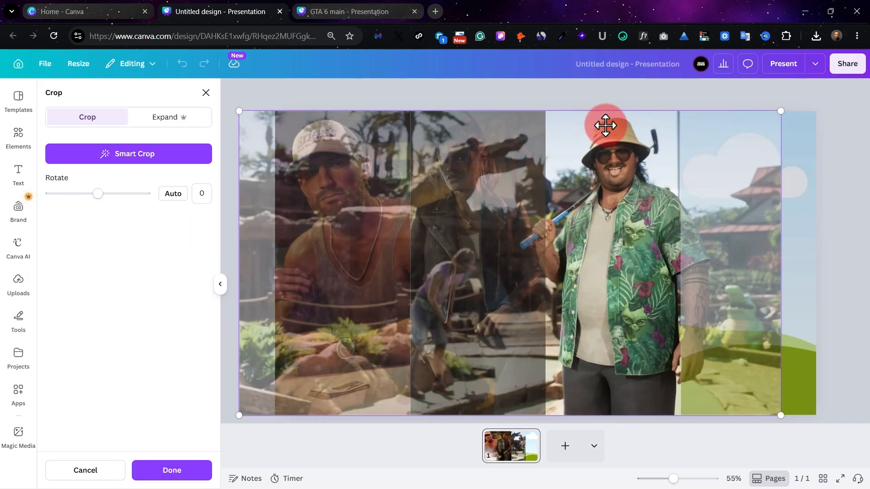
left_click(597, 102)
Step: Fill the fourth frame with the uploaded picture of the bearded man in the pale shirt and adjust its crop
left_click(709, 186)
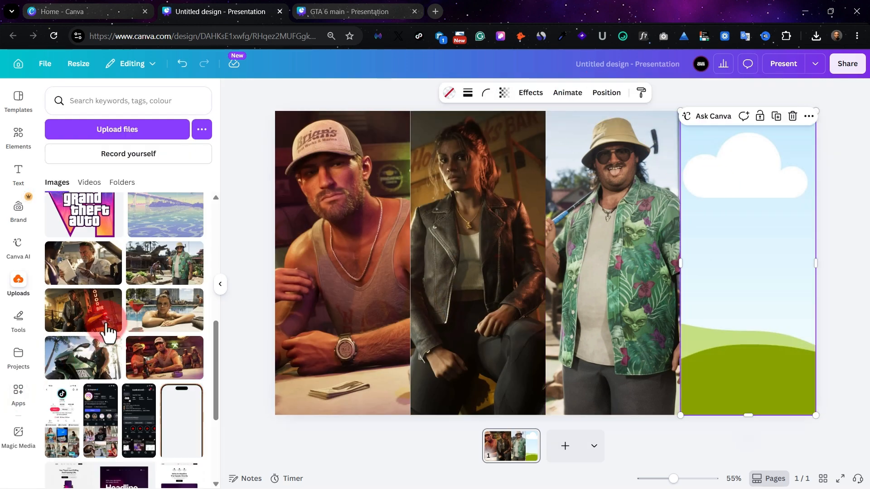
left_click_drag(93, 271, 747, 262)
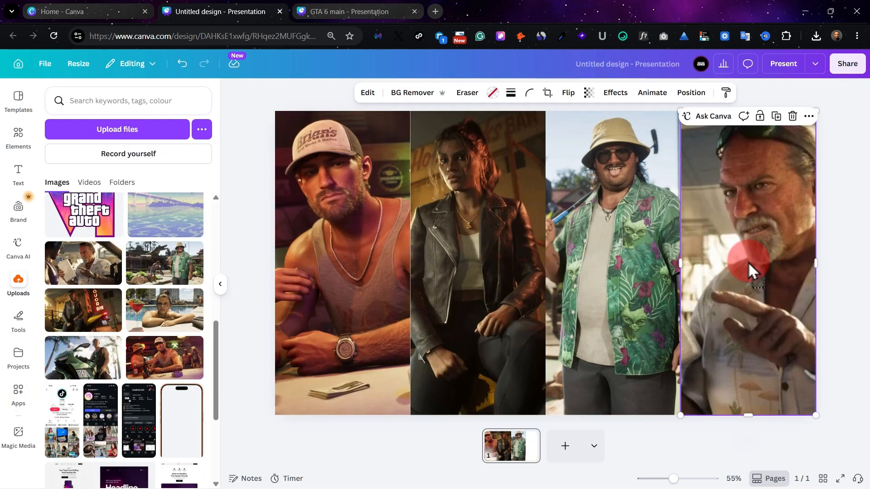
double_click(798, 241)
left_click(687, 94)
left_click(687, 93)
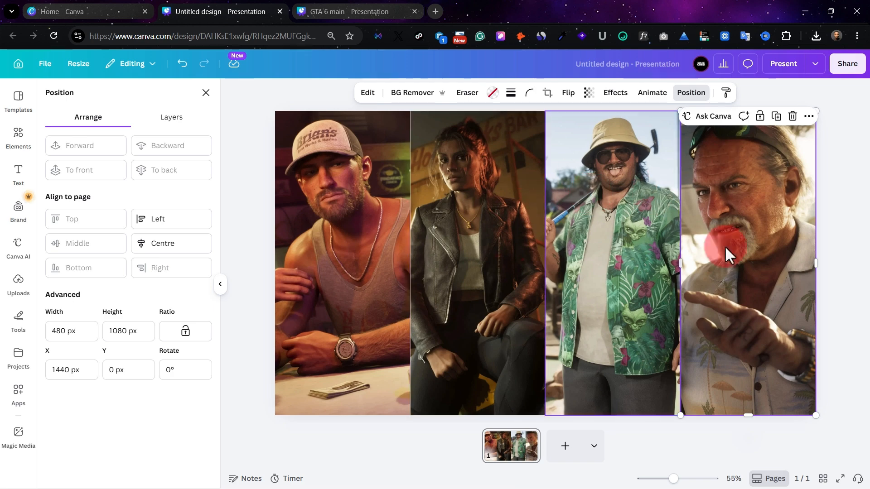
left_click(185, 126)
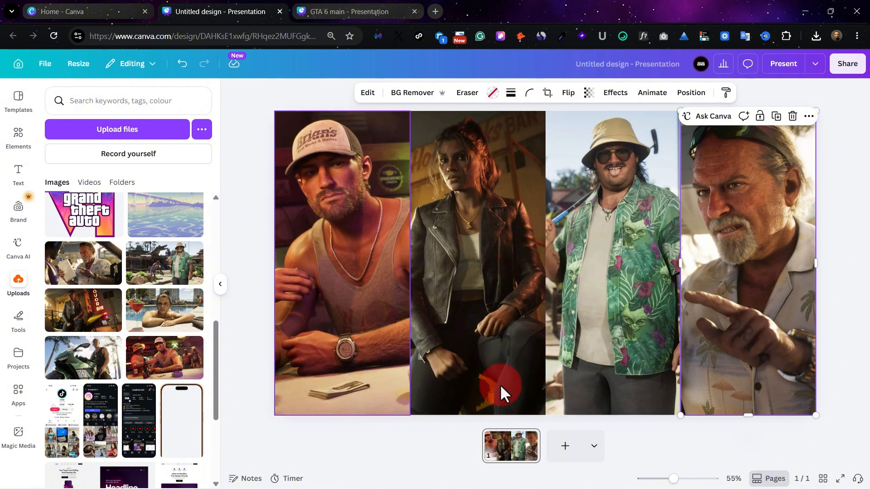
Step: Search the elements library for "gradient transparent" and list all matching graphics
left_click(26, 141)
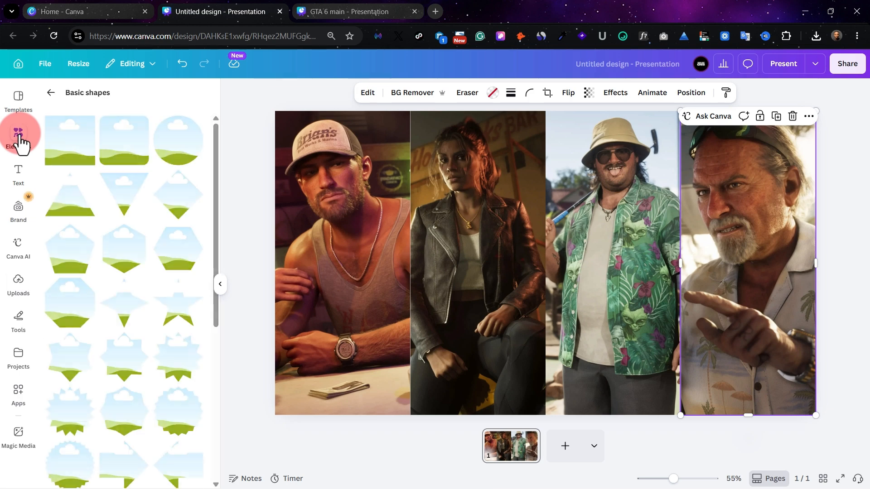
left_click(51, 95)
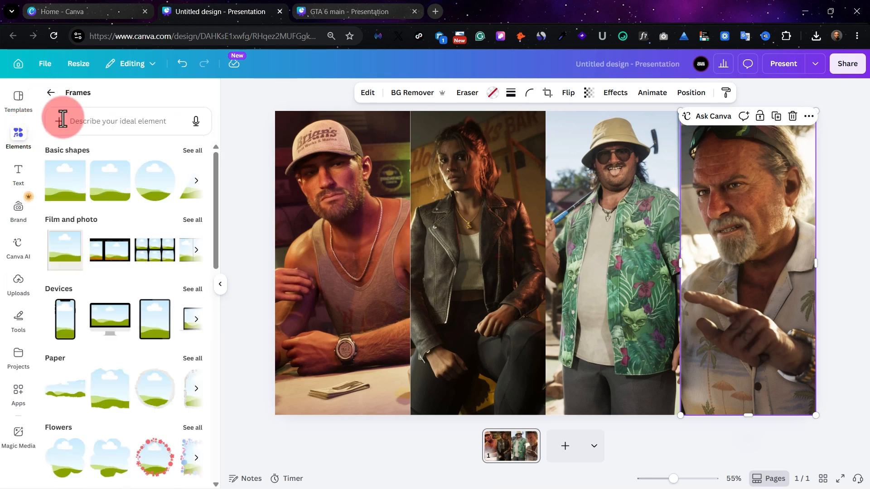
left_click(49, 95)
left_click(83, 174)
left_click(114, 197)
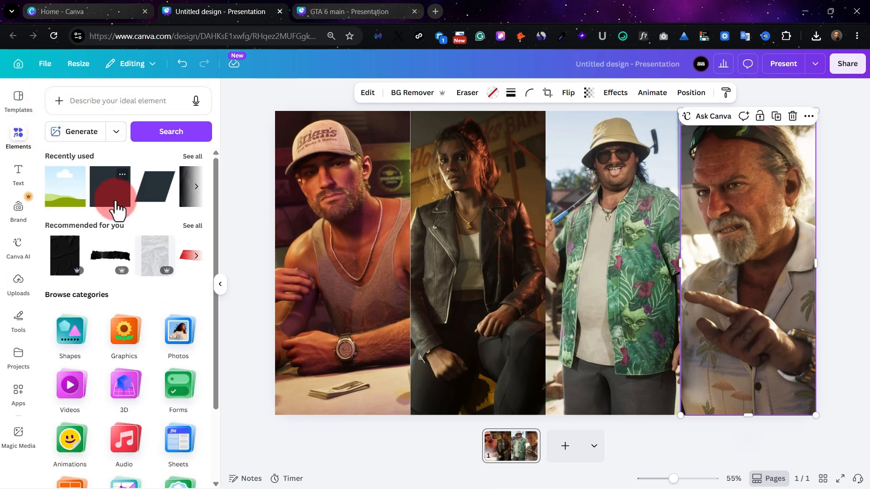
left_click(92, 108)
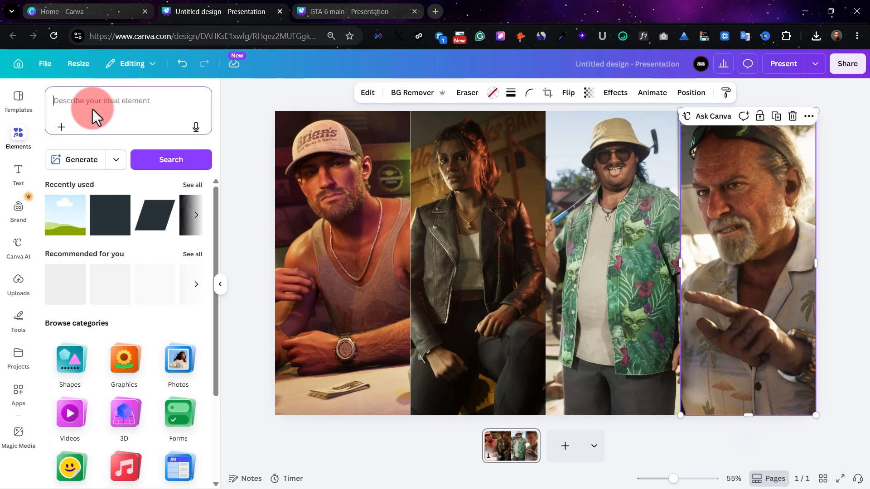
left_click(130, 292)
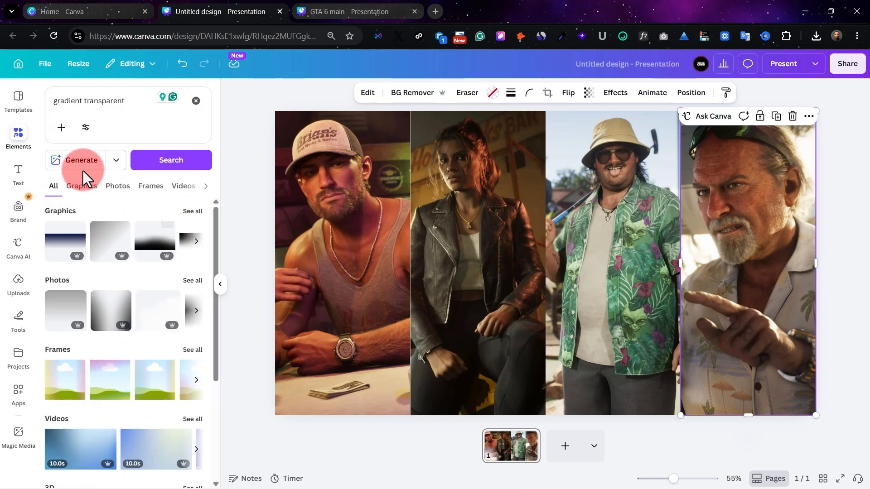
left_click(192, 212)
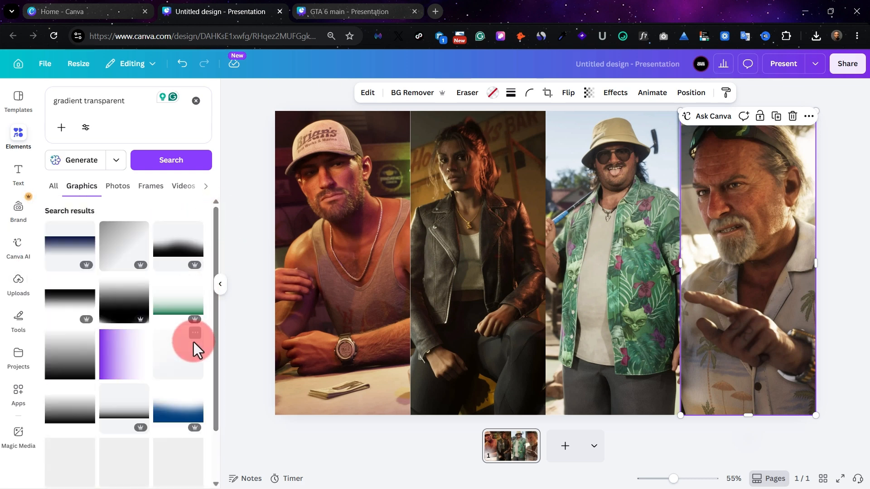
Step: Cover the lower part of all four pictures with copies of the black "Gradient Transparant Background" graphic, scaled to the frame width
scroll(194, 342, "down", 5)
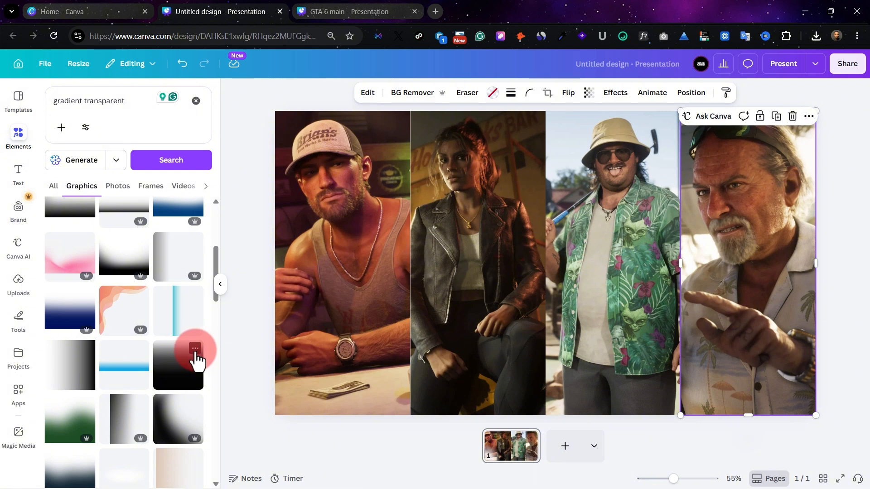
left_click(195, 349)
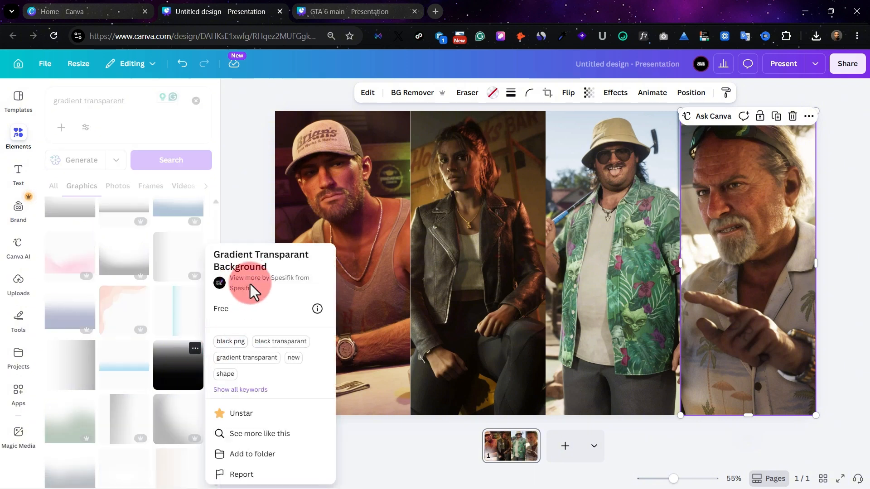
left_click(194, 348)
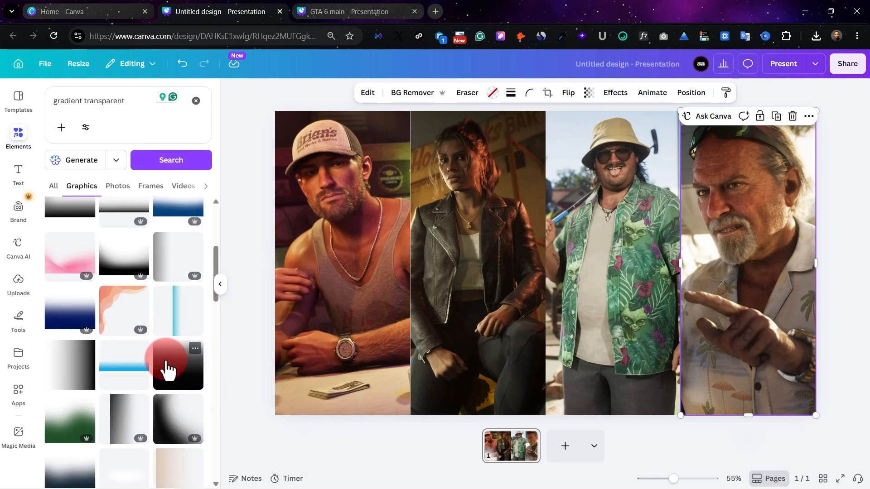
left_click_drag(177, 371, 294, 305)
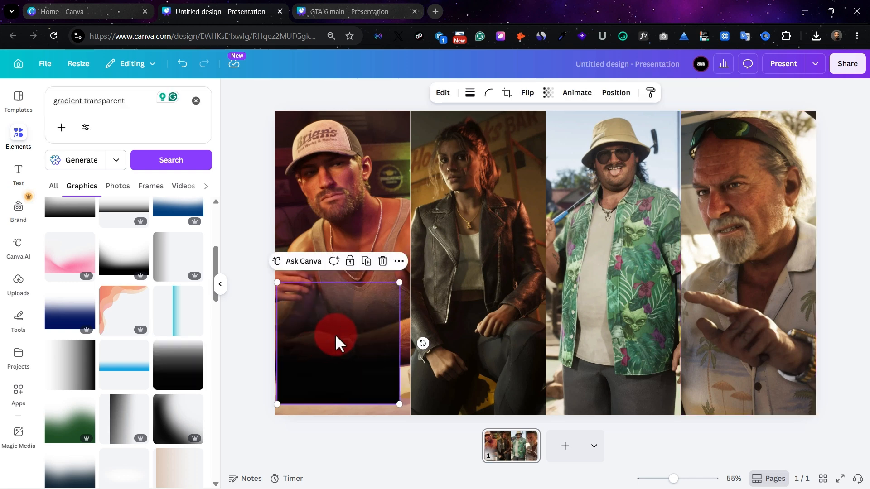
left_click_drag(335, 341, 379, 326)
left_click_drag(397, 408, 406, 416)
left_click_drag(356, 344, 466, 346)
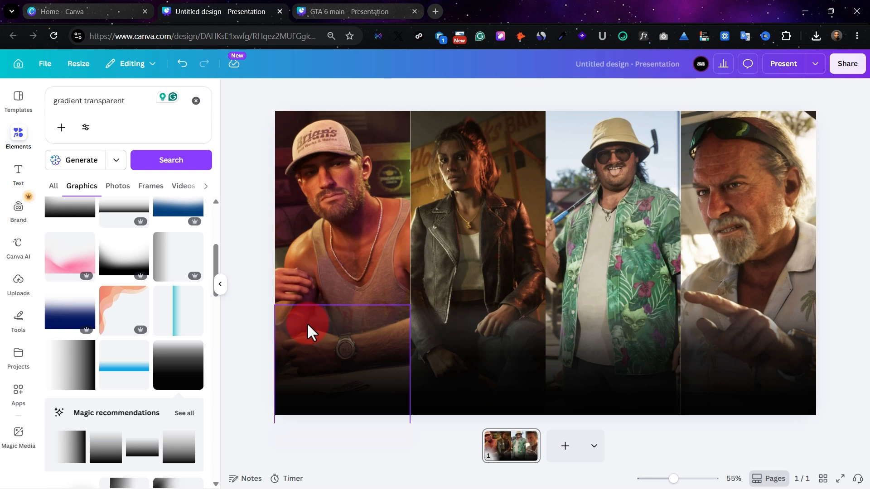
Step: Add a heading text box over the lower part of the pictures, starting in the first frame
left_click(18, 175)
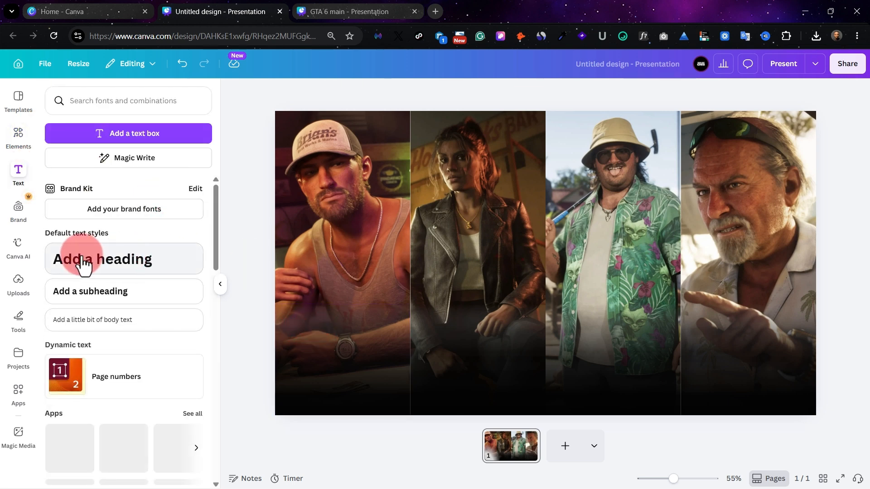
left_click_drag(84, 264, 312, 312)
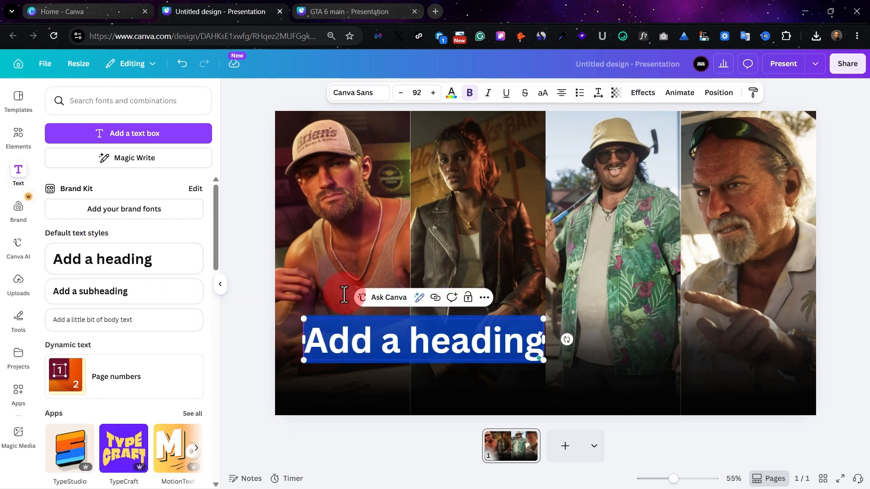
Step: Switch to the "GTA 6 main" design to inspect the first character's name heading, and return to the untitled design
left_click(308, 9)
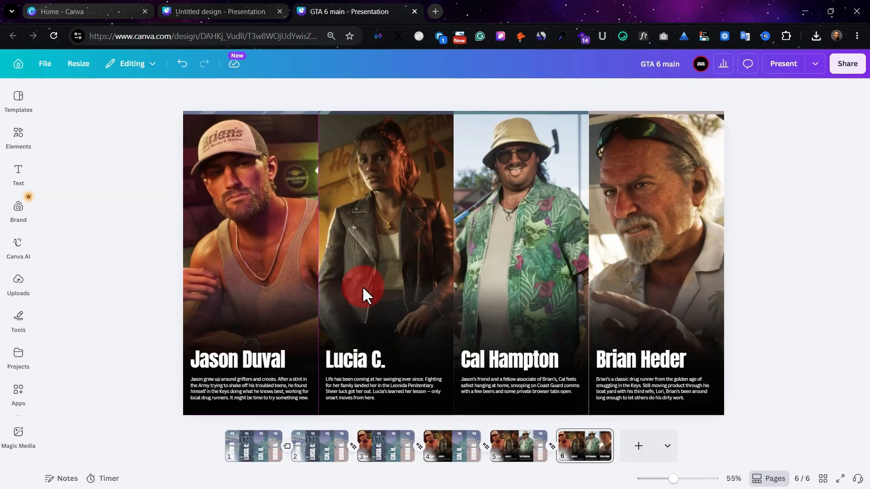
left_click(247, 355)
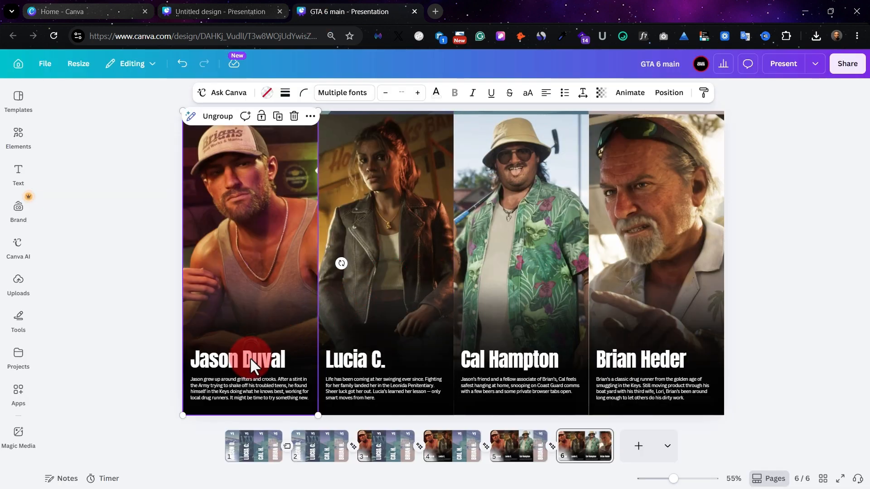
left_click(249, 357)
key("ctrl+shift+Tab")
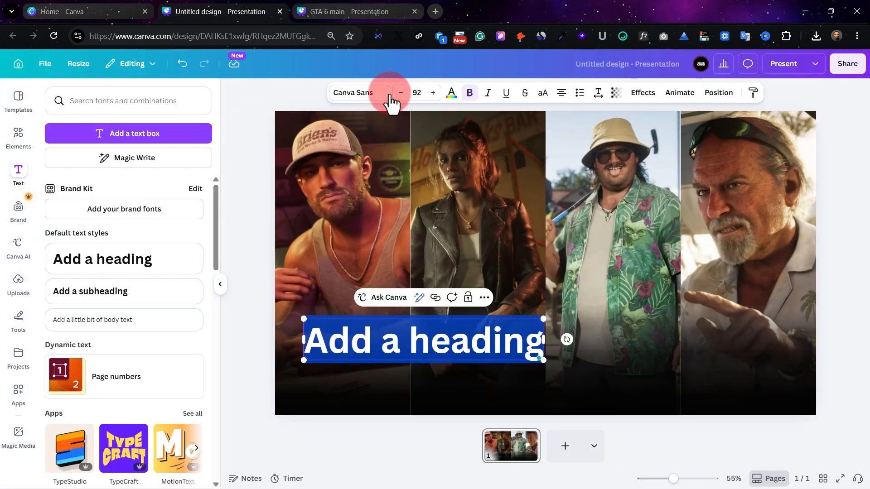
Step: Set the heading's font size to 53.7 and its font to Anton
left_click(417, 93)
type("53.7")
key("Return")
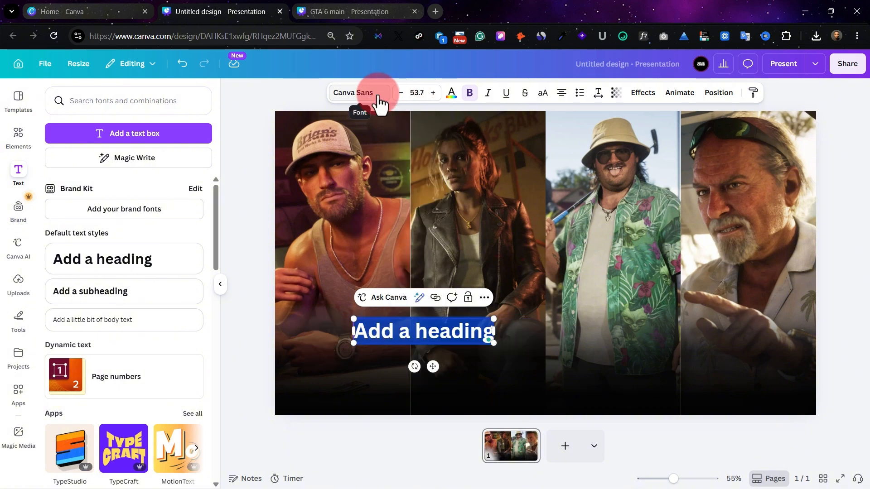
left_click(362, 93)
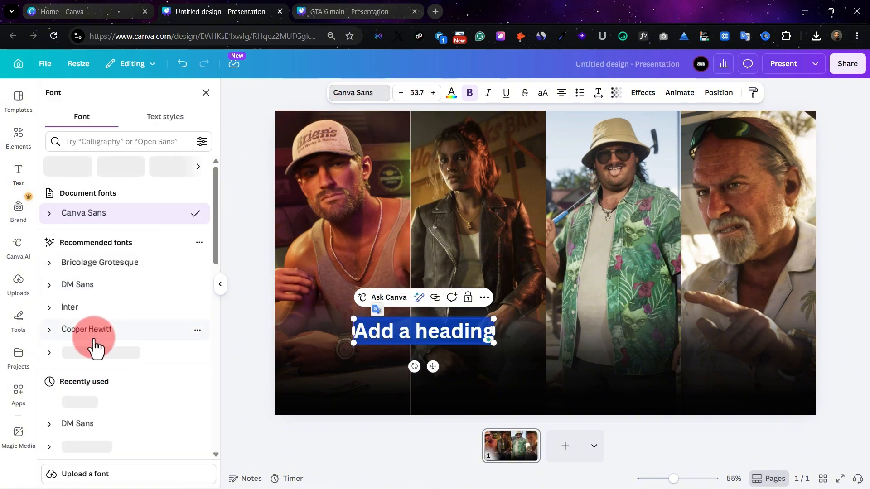
left_click(88, 403)
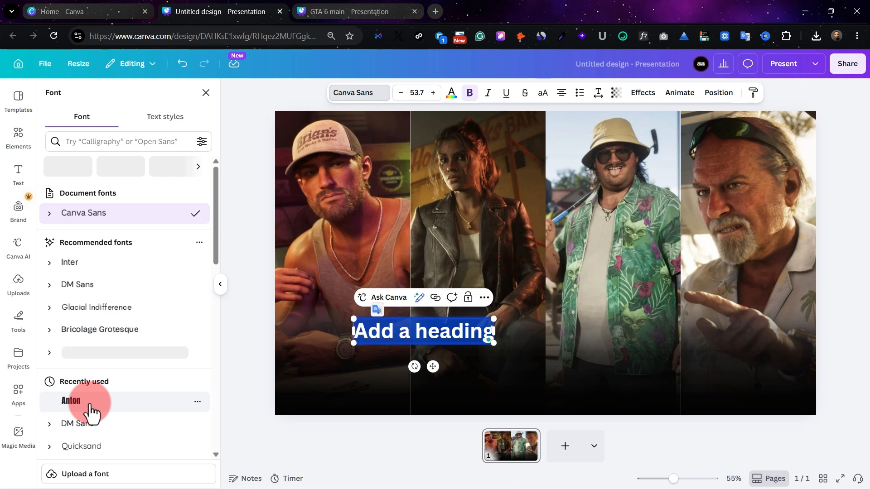
Step: Move the heading over the lower part of the first picture and colour it white
left_click(446, 337)
left_click_drag(446, 337, 362, 367)
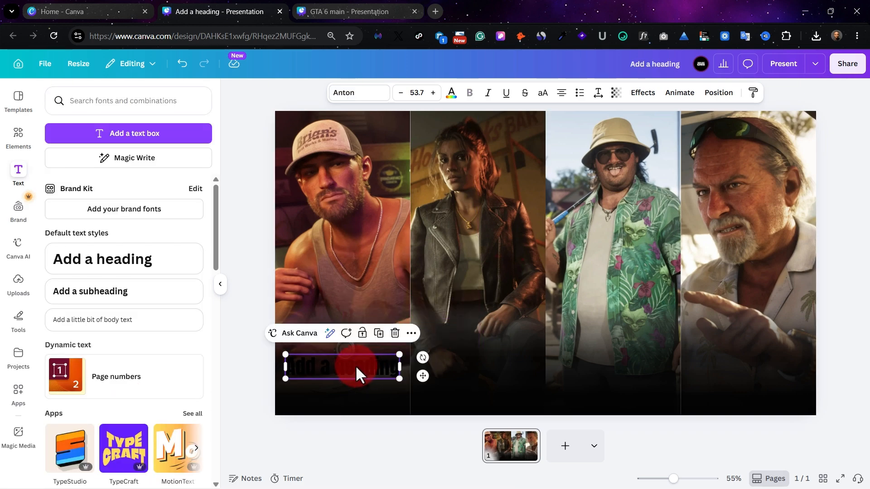
left_click(451, 94)
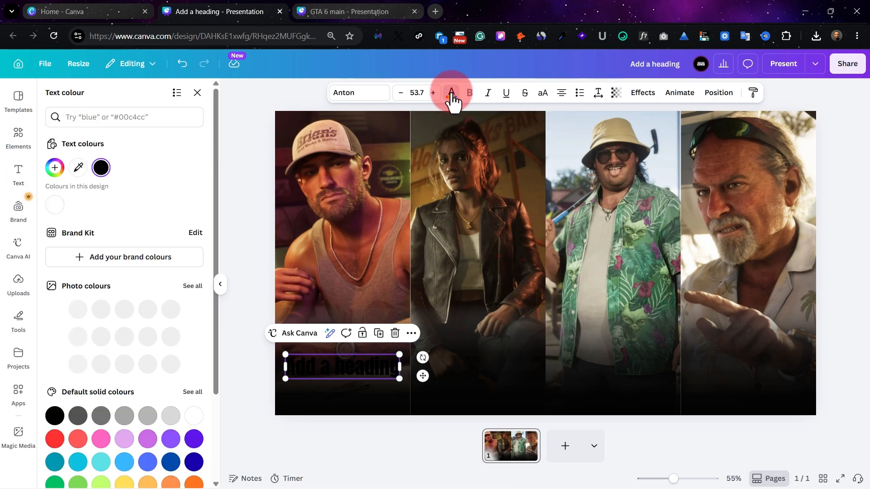
left_click(55, 206)
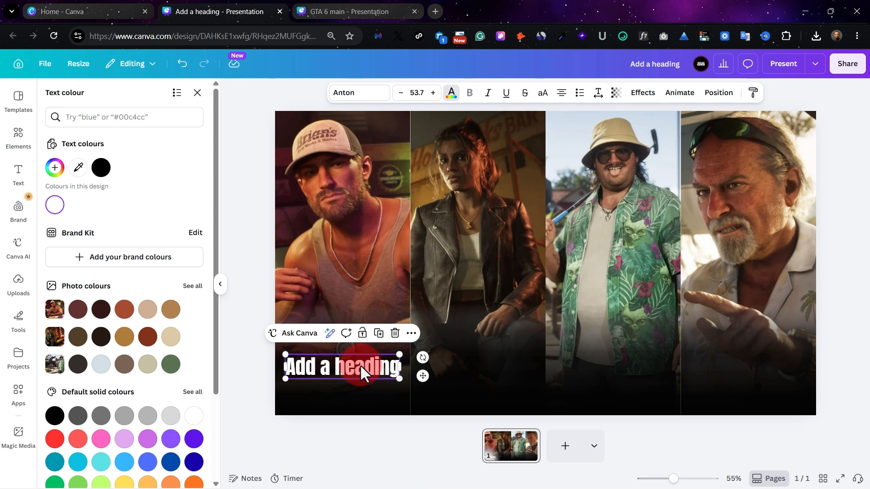
left_click_drag(360, 364, 360, 354)
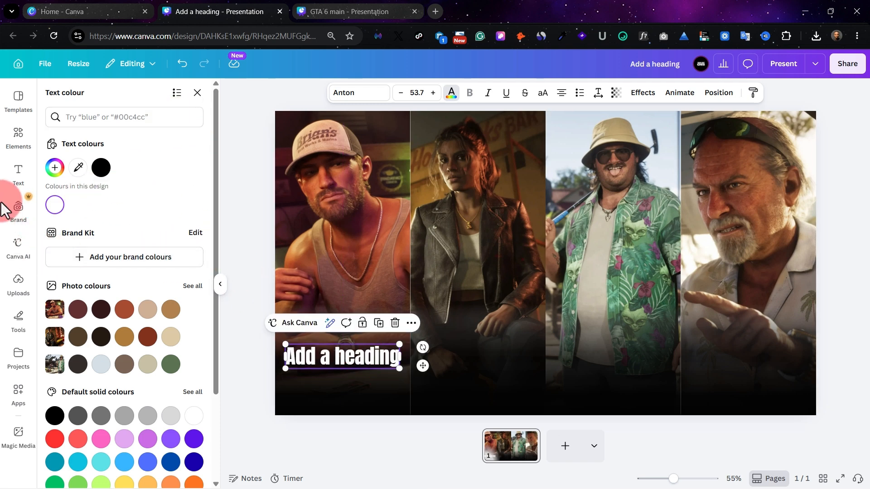
Step: Add a white body text box below the heading in the first picture
left_click(18, 173)
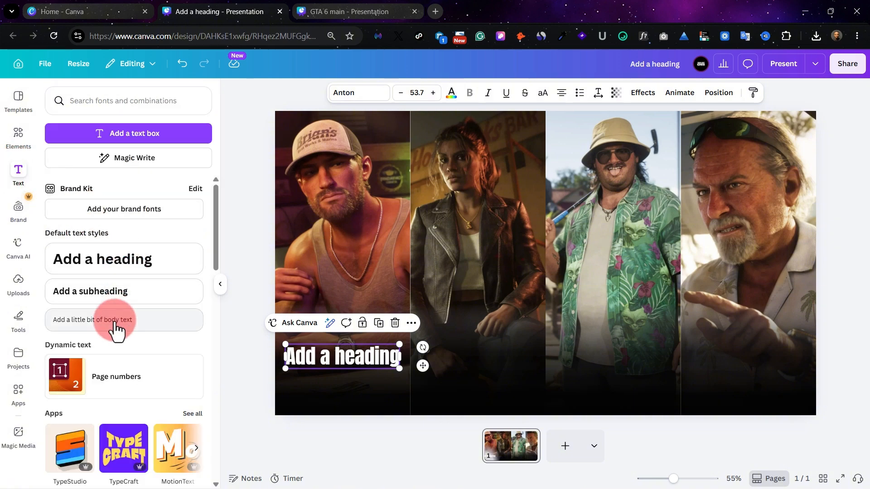
left_click_drag(113, 322, 352, 379)
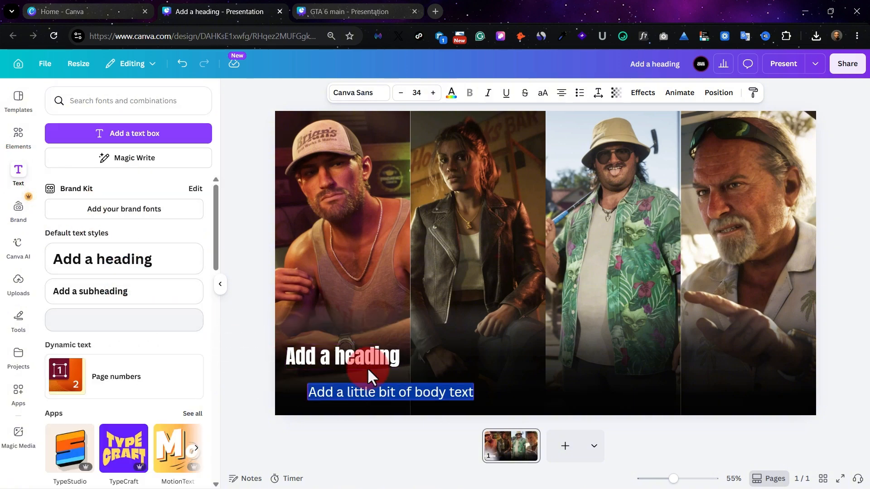
left_click(451, 94)
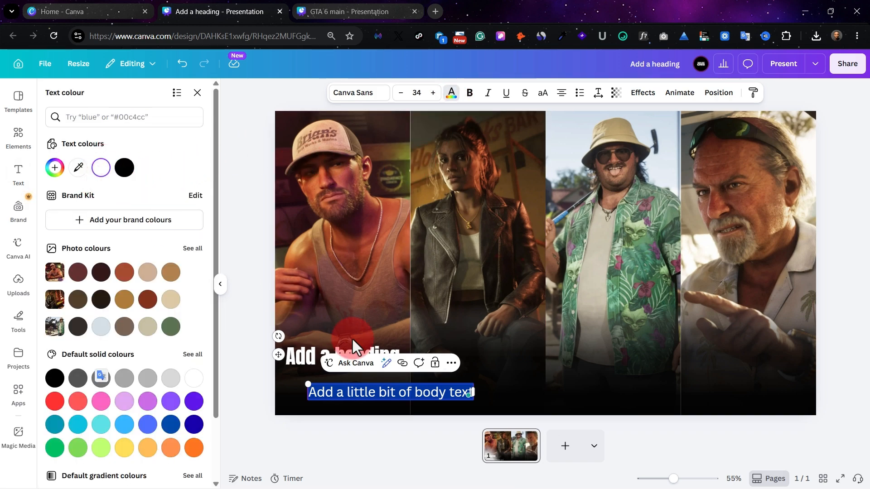
Step: Check the first description's size in the "GTA 6 main" design, and set the new body text to size 12 directly under its heading
left_click(302, 7)
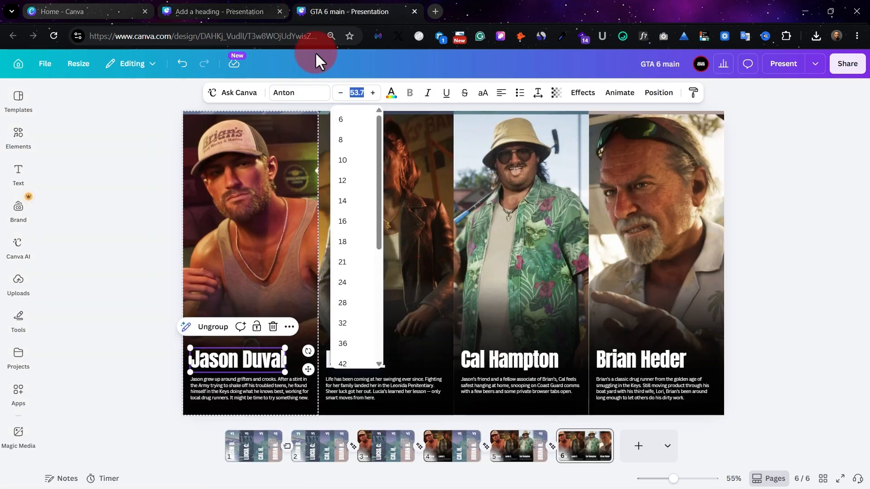
left_click(245, 380)
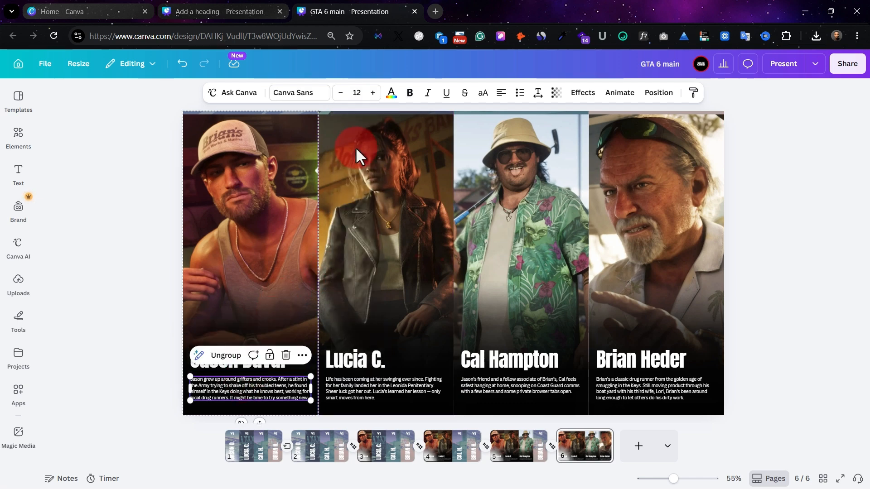
left_click(236, 12)
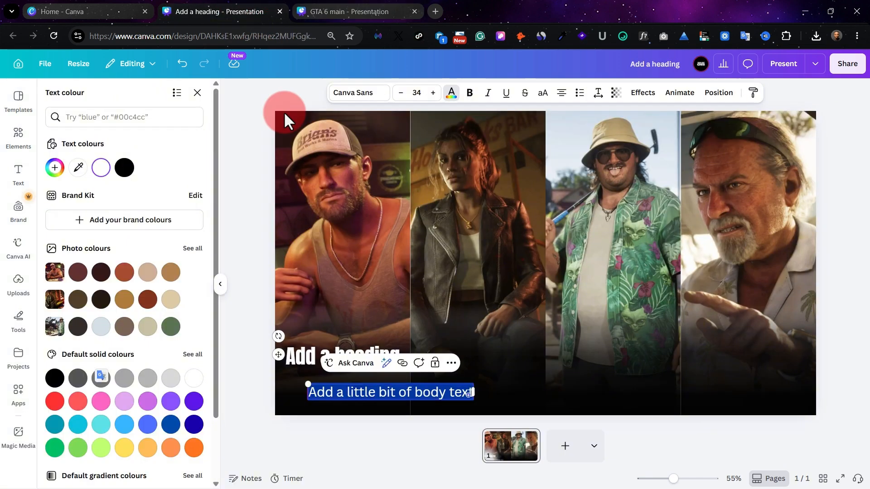
left_click(414, 93)
left_click(413, 188)
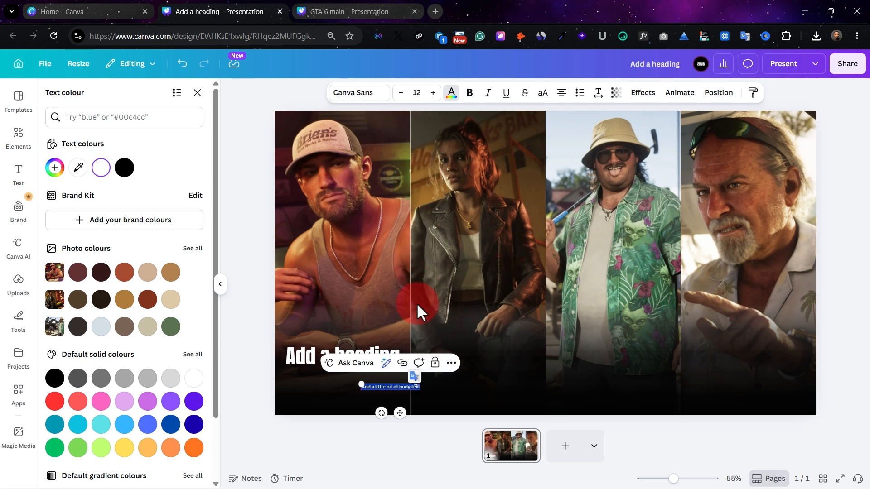
left_click_drag(386, 388, 315, 372)
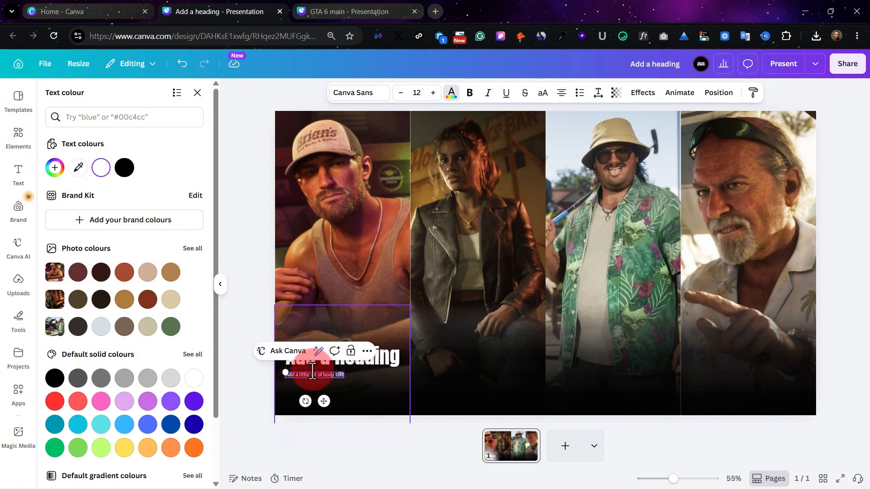
Step: Replace the body text with the first character's description from the "GTA 6 main" design and widen its box to nearly the frame width
left_click(345, 11)
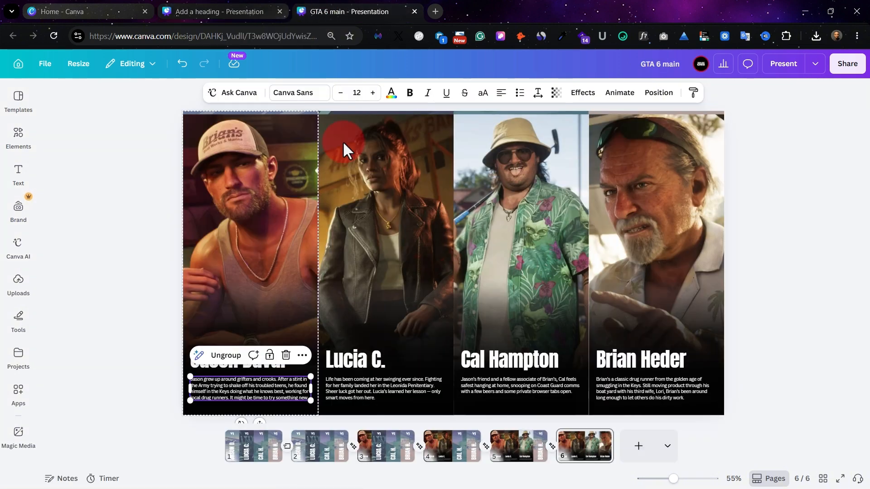
left_click(266, 384)
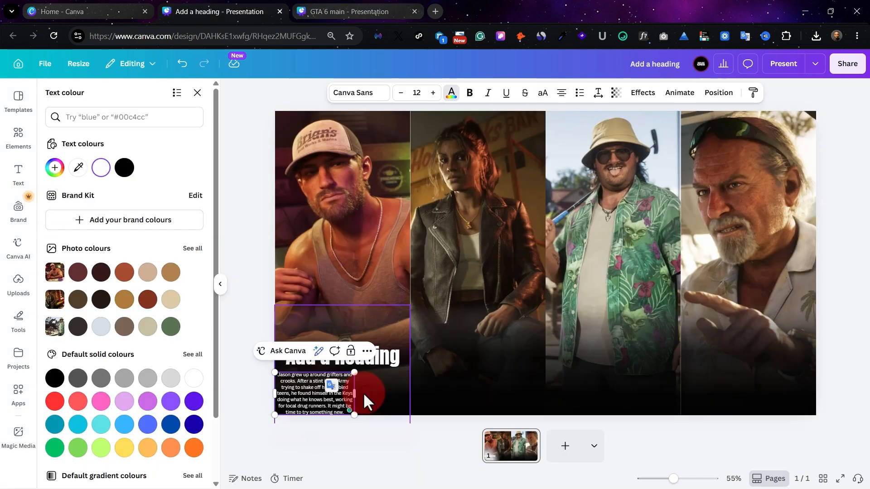
left_click_drag(359, 394, 396, 390)
left_click(340, 387)
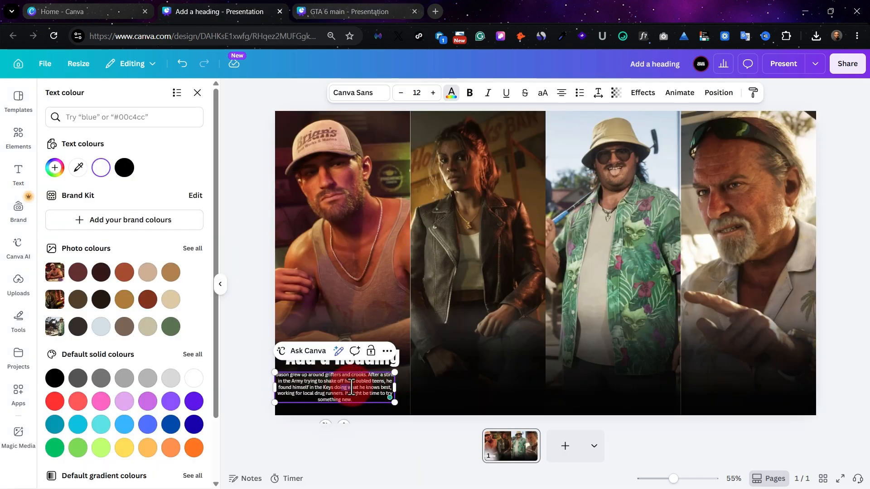
left_click(383, 408)
Step: Left-align the description text, centre its box in the frame and line up the heading with its left edge
left_click(352, 390)
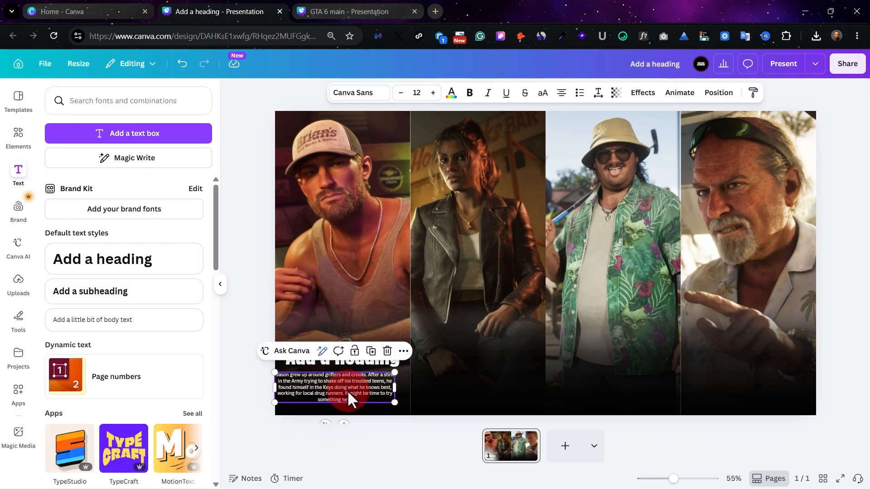
left_click_drag(347, 390, 352, 390)
left_click(562, 93)
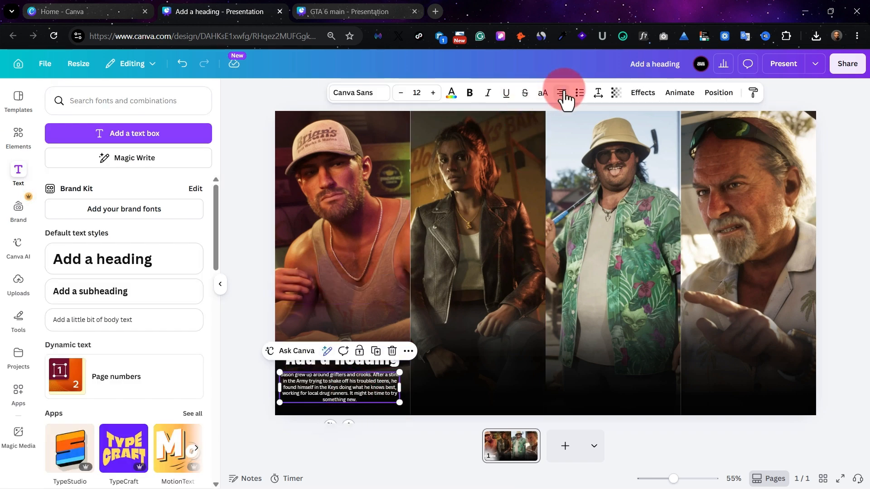
left_click(344, 365)
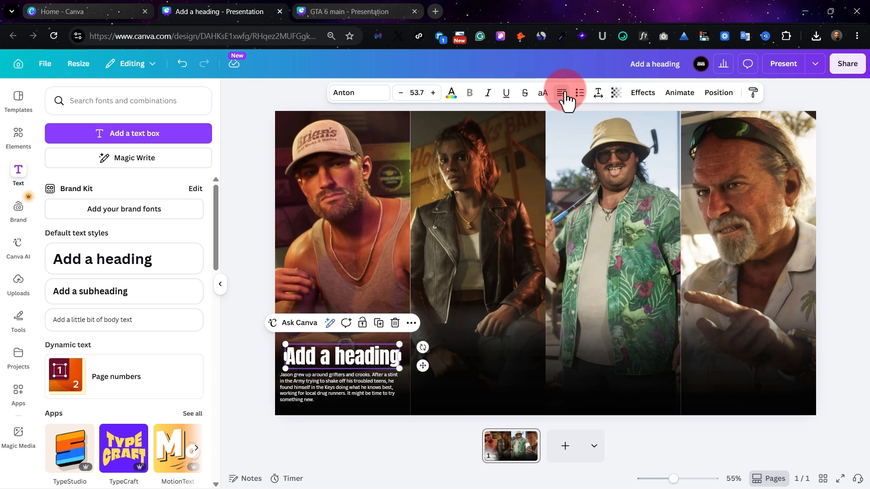
left_click_drag(299, 356, 313, 355)
Step: Move the heading and description together slightly up and to the right within the first frame
left_click(316, 385, "shift")
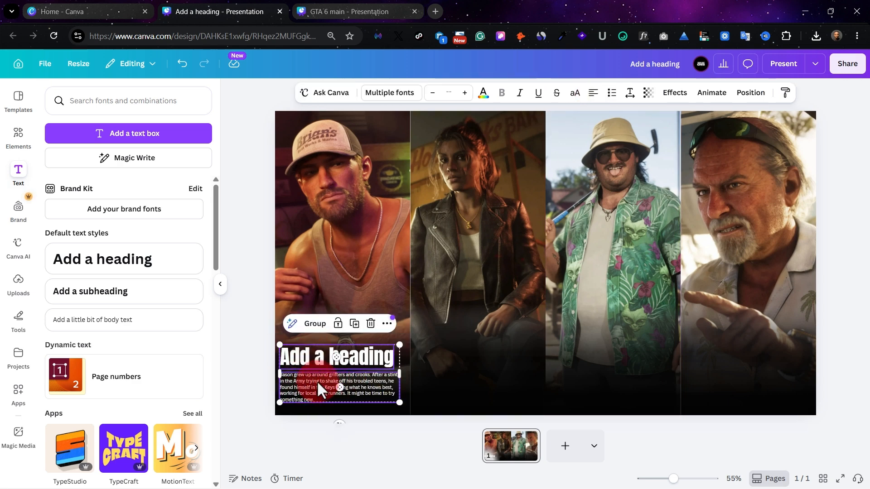
left_click(309, 355)
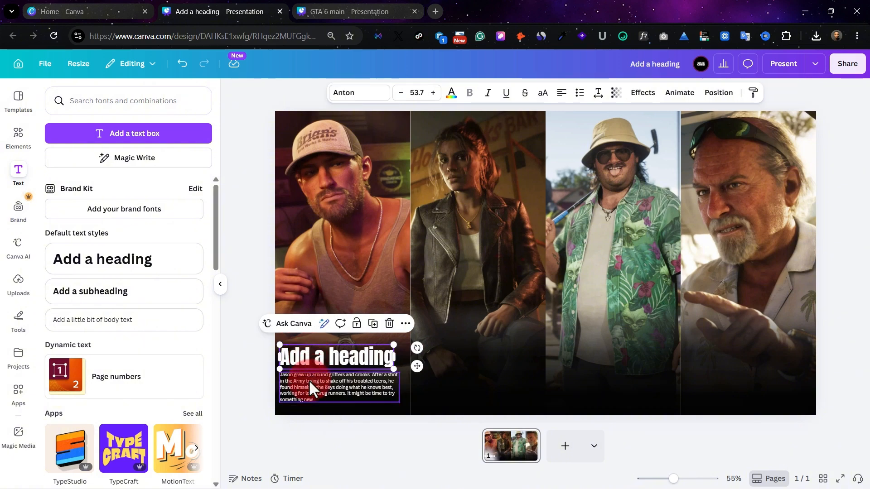
left_click(308, 381, "shift")
left_click_drag(313, 386, 312, 377)
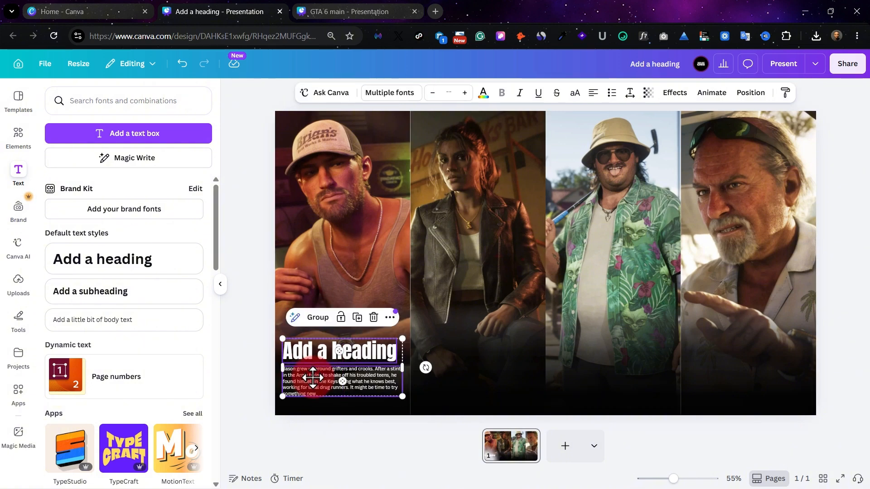
left_click(372, 254)
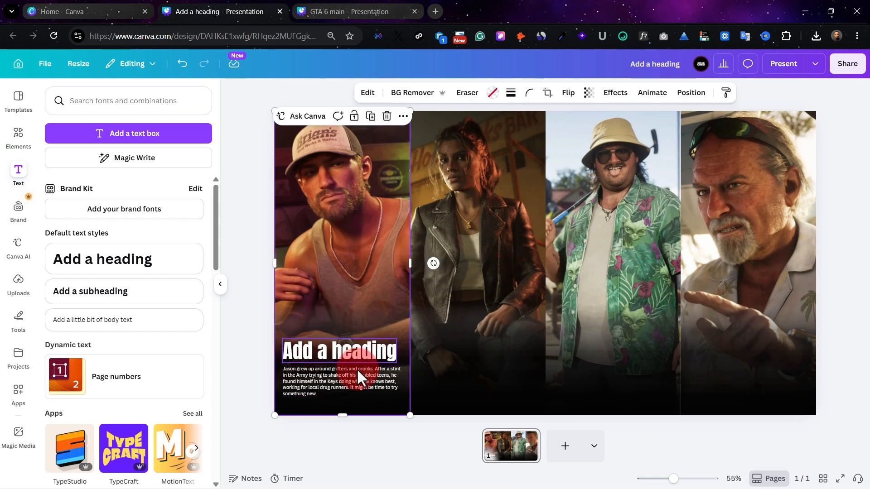
Step: Compare with the "GTA 6 main" design, and change the first picture's heading text to "Player 1"
left_click(349, 2)
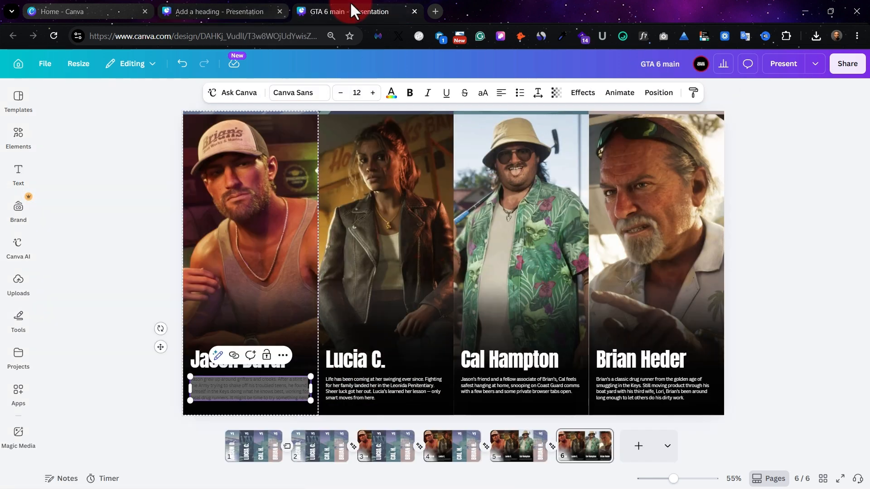
left_click(233, 8)
left_click(344, 352)
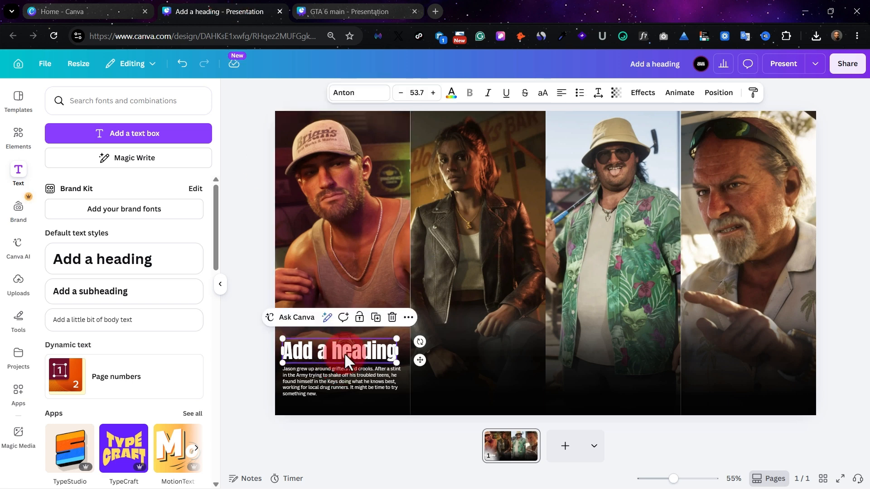
left_click(344, 353)
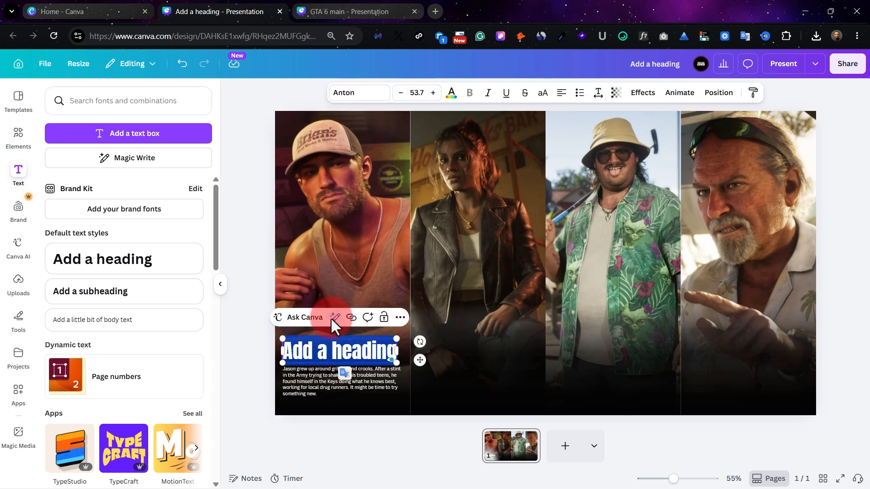
type("Player 1")
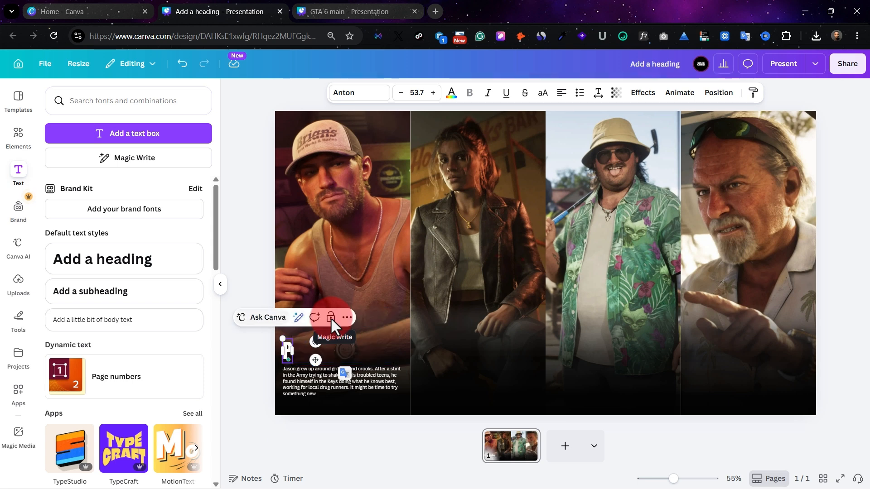
left_click(368, 293)
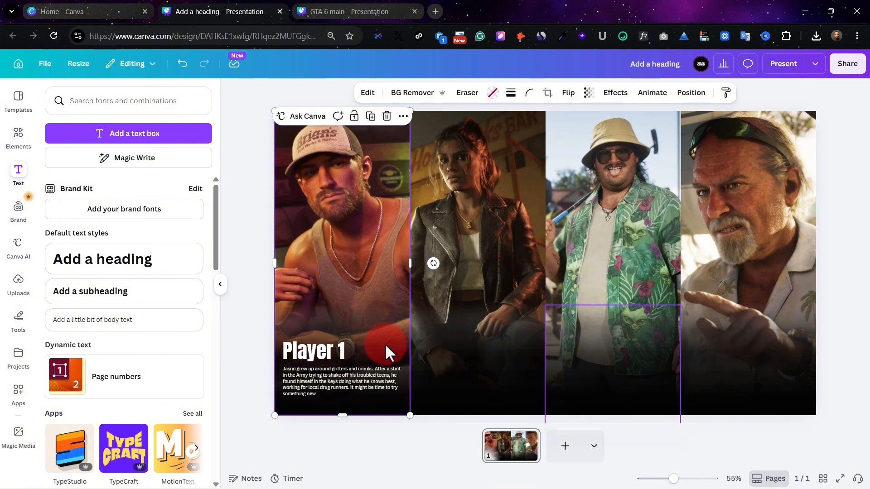
Step: Duplicate the first picture's heading and description together and place the copy at the same height in the second frame
left_click(309, 346)
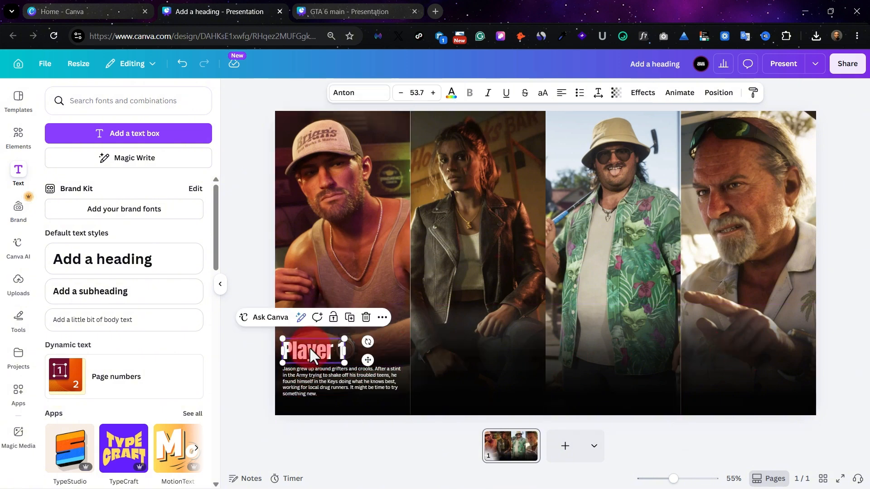
left_click(288, 380, "shift")
key("ctrl+d")
left_click_drag(291, 378, 427, 377)
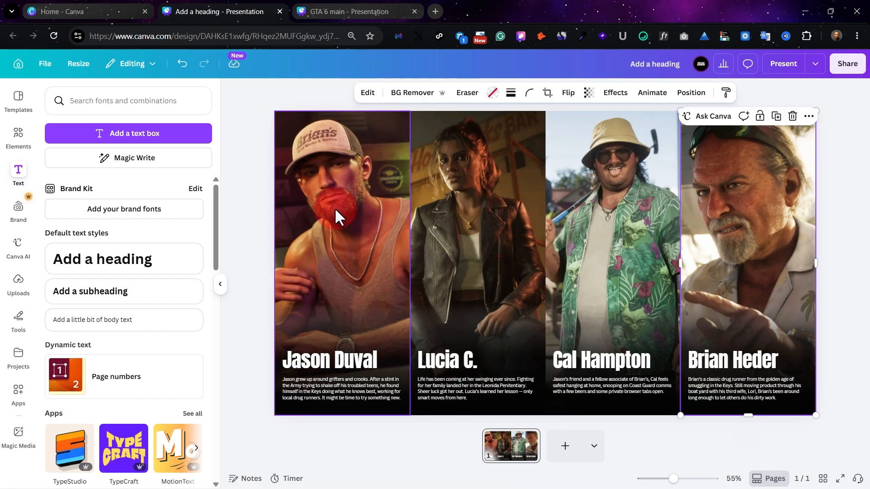
Step: Group each character's picture with its name heading and description, starting with the first frame
left_click(335, 208)
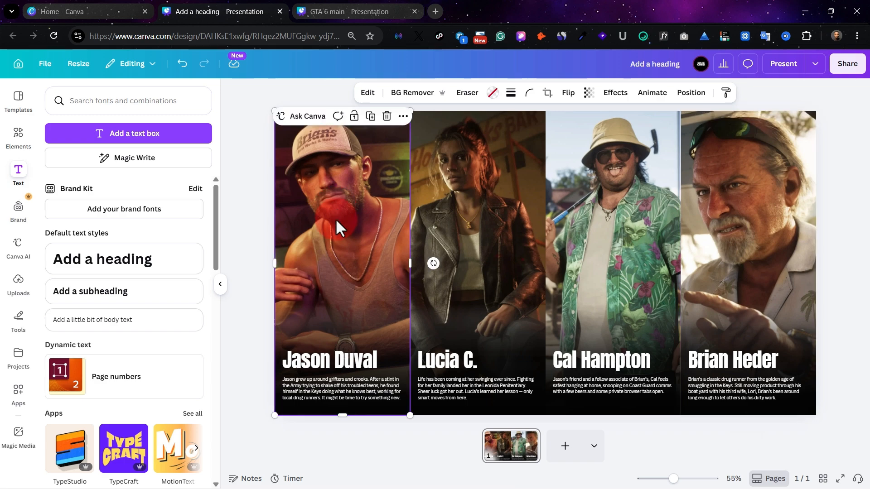
left_click(346, 359)
left_click(383, 197)
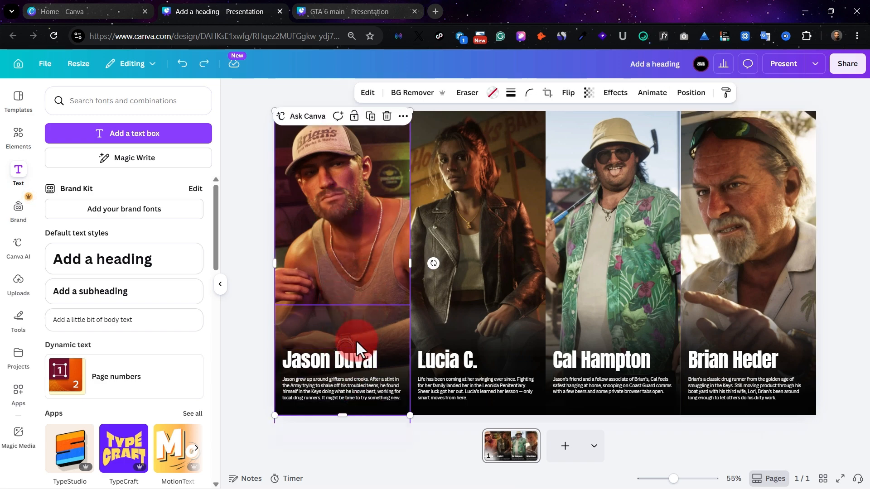
left_click(355, 360)
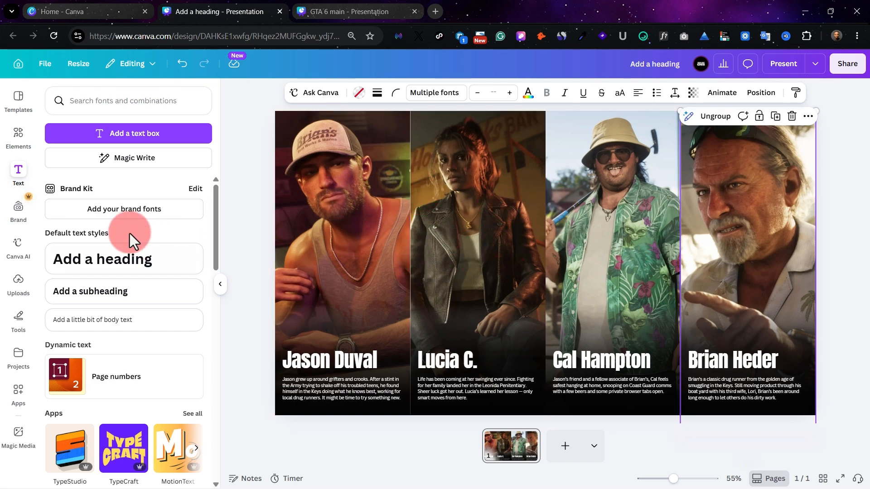
Step: Add the recently used landscape placeholder frame to the page and resize it to cover the whole first portrait column
left_click(19, 138)
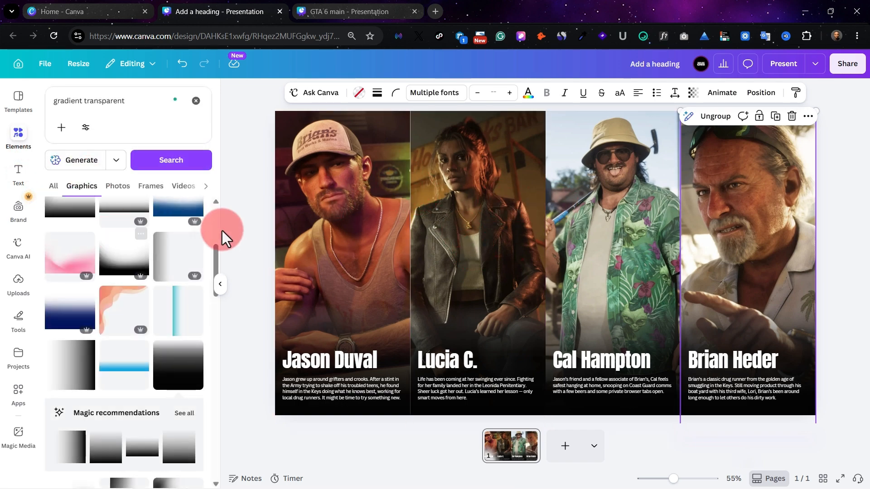
left_click(196, 100)
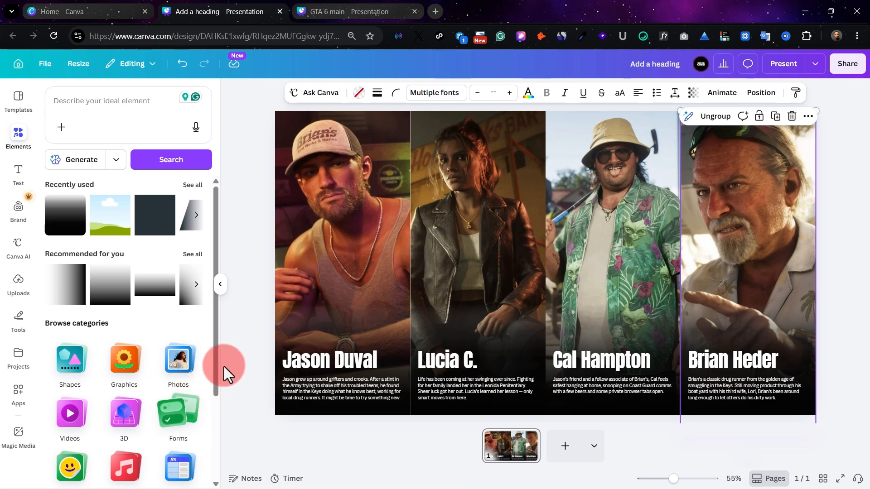
left_click_drag(110, 222, 363, 165)
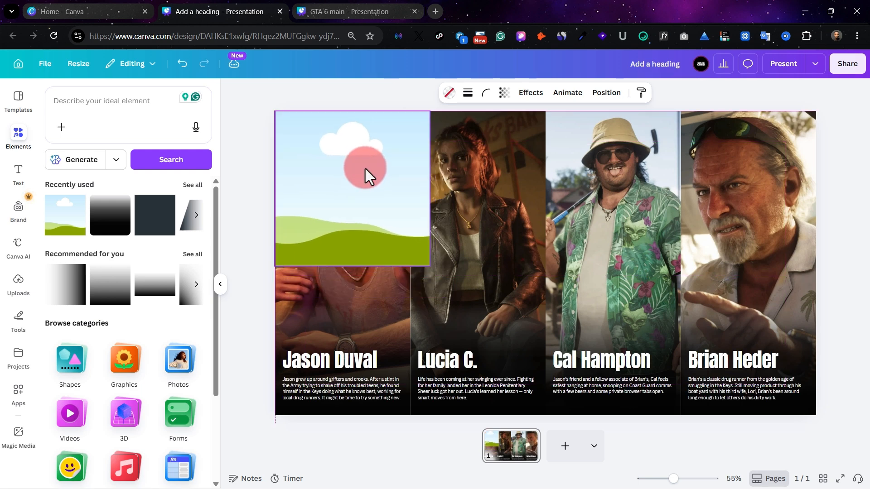
left_click_drag(430, 188, 408, 182)
left_click_drag(342, 266, 344, 415)
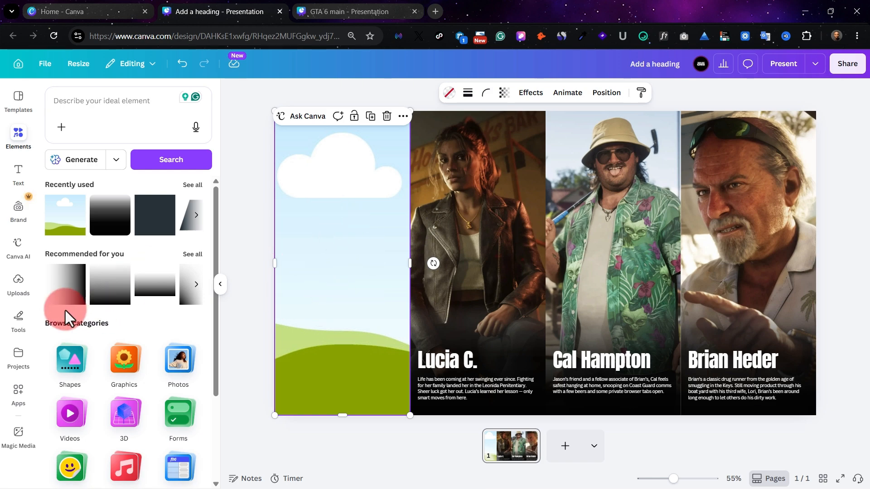
Step: Fill the new first-column frame with the uploaded illustration of a bridge over water
left_click(18, 290)
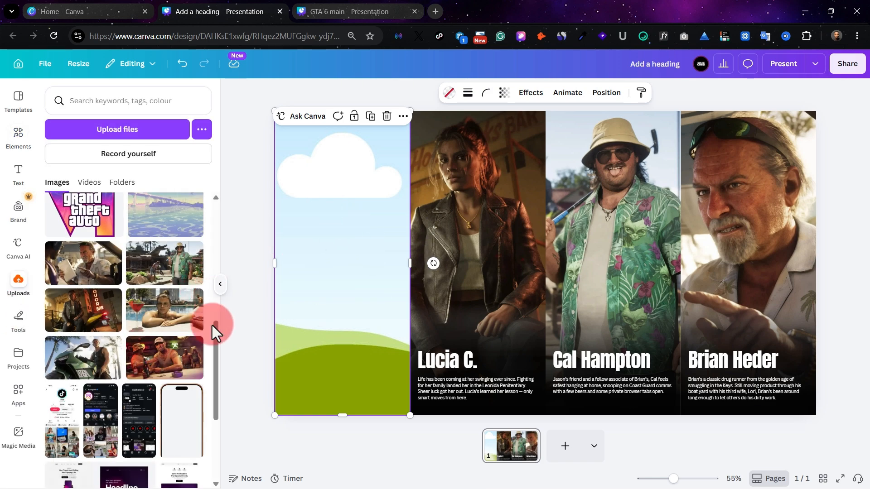
left_click_drag(216, 331, 98, 313)
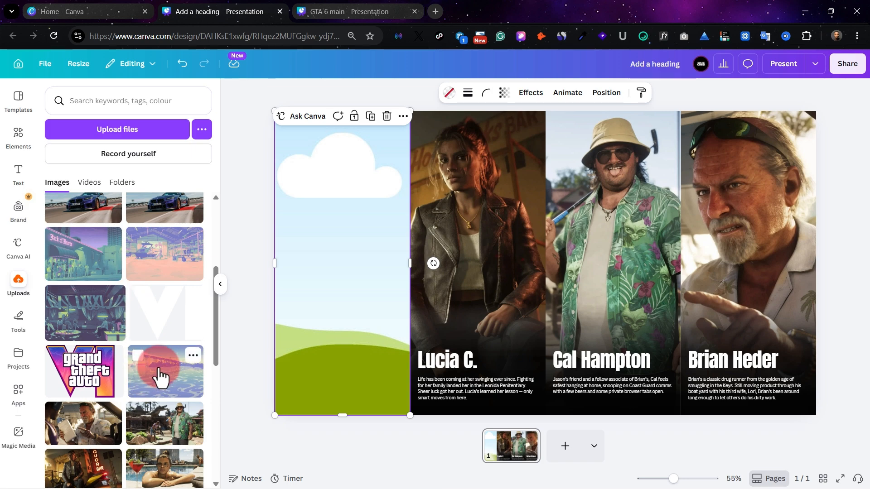
left_click_drag(158, 376, 327, 285)
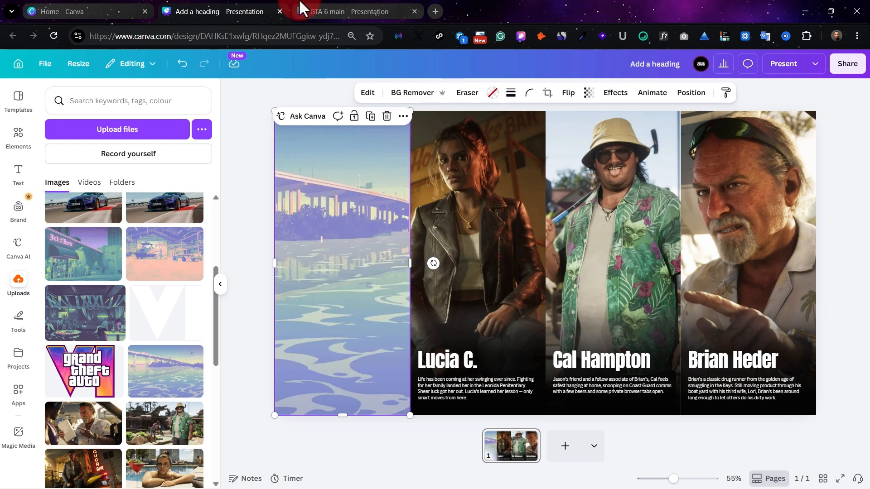
Step: Compare with the first page of the "GTA 6 main" design, and apply the Mono filter at intensity 50 to the bridge picture
left_click(312, 12)
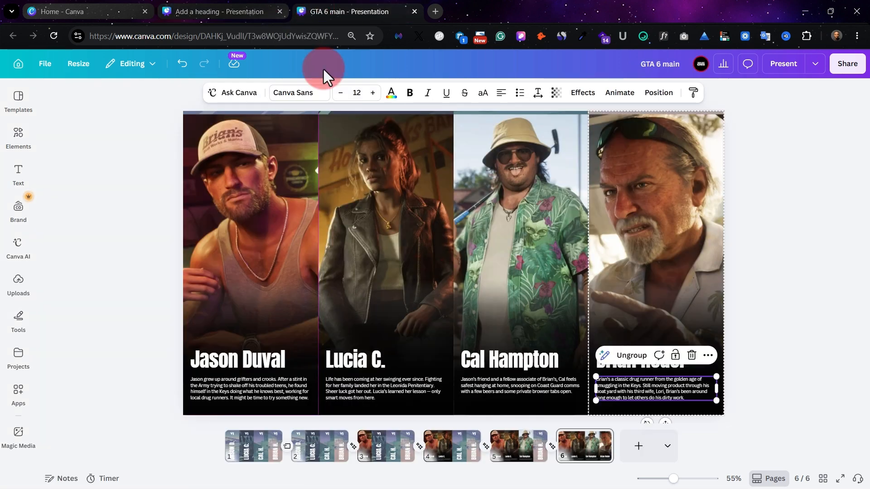
left_click(253, 448)
left_click(298, 221)
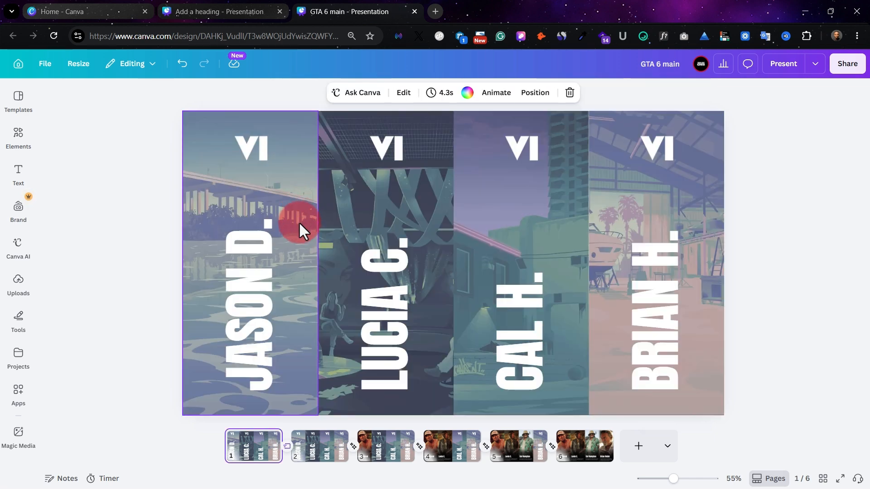
left_click(236, 10)
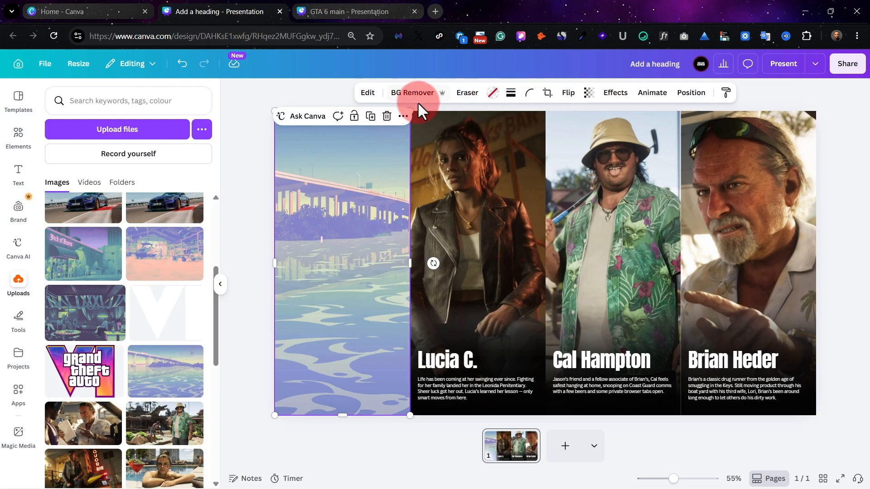
left_click(368, 93)
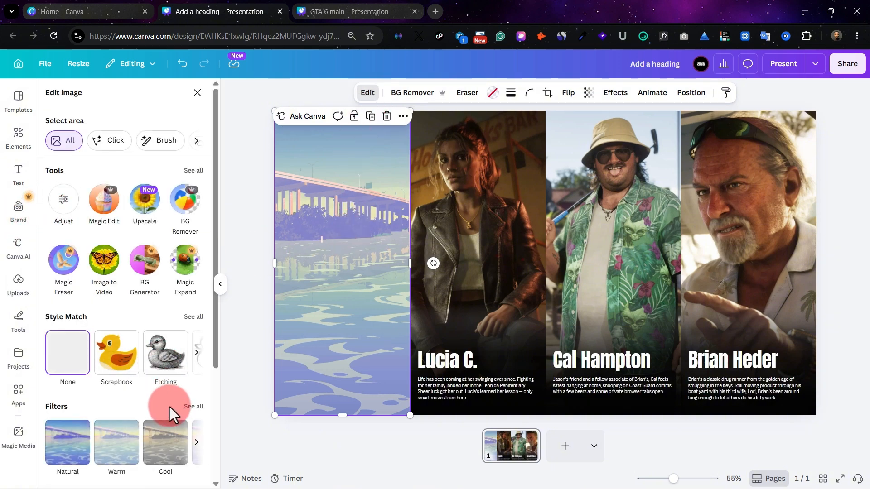
left_click(193, 406)
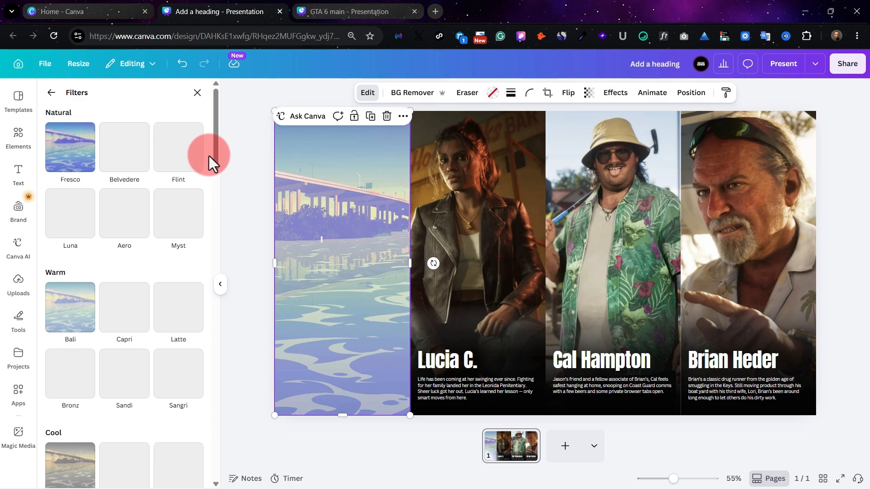
left_click_drag(214, 153, 217, 407)
left_click(73, 441)
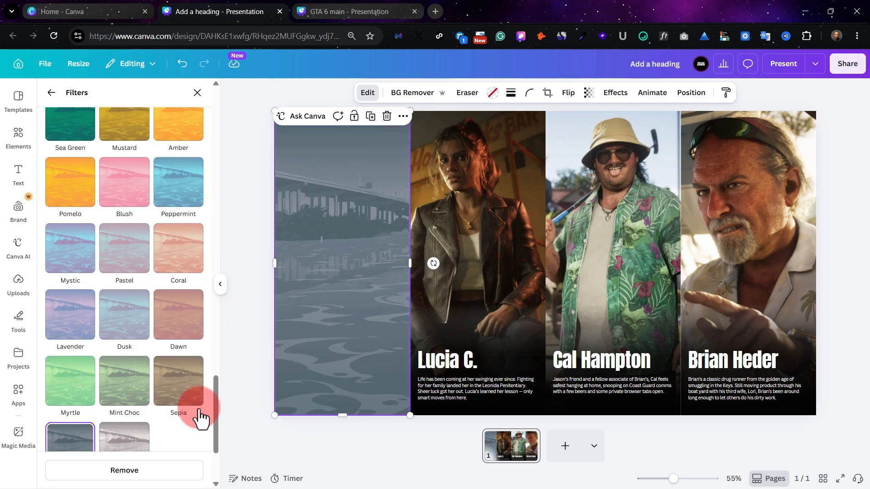
scroll(127, 404, "down", 3)
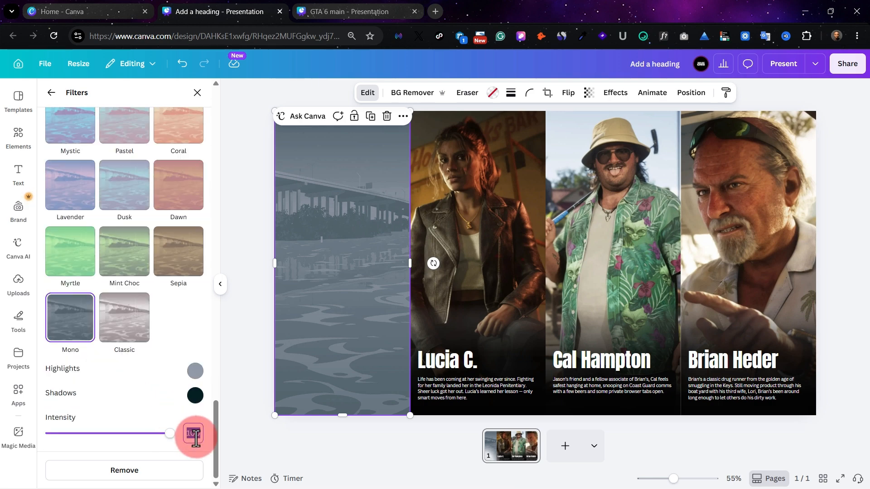
type("50")
left_click(170, 424)
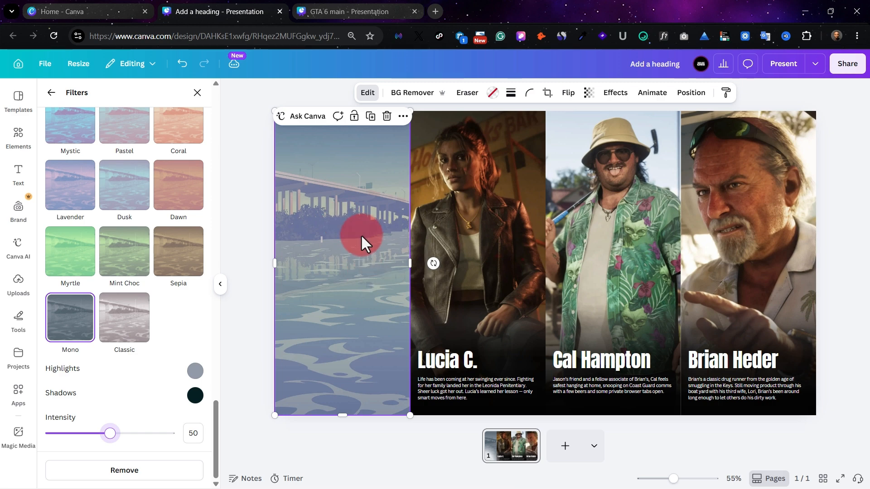
Step: Copy the "Lucia C." heading from the second column and place the copy over the bridge picture in the first column
left_click(442, 357)
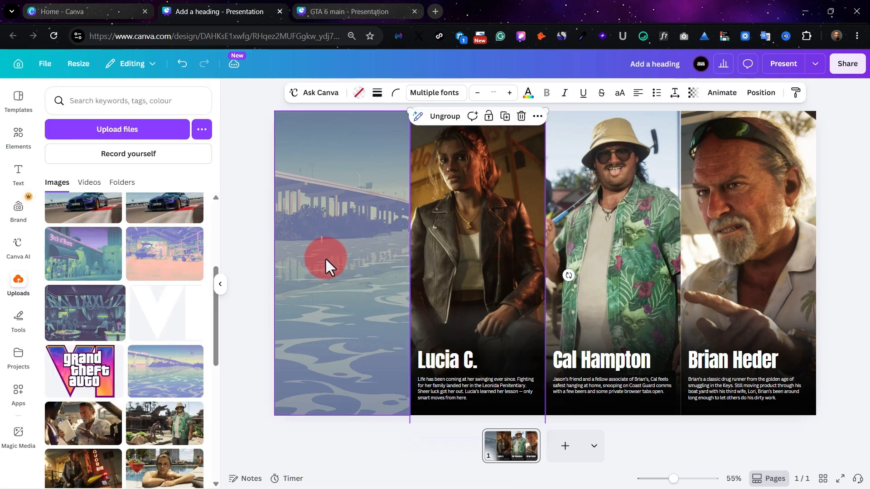
left_click(301, 12)
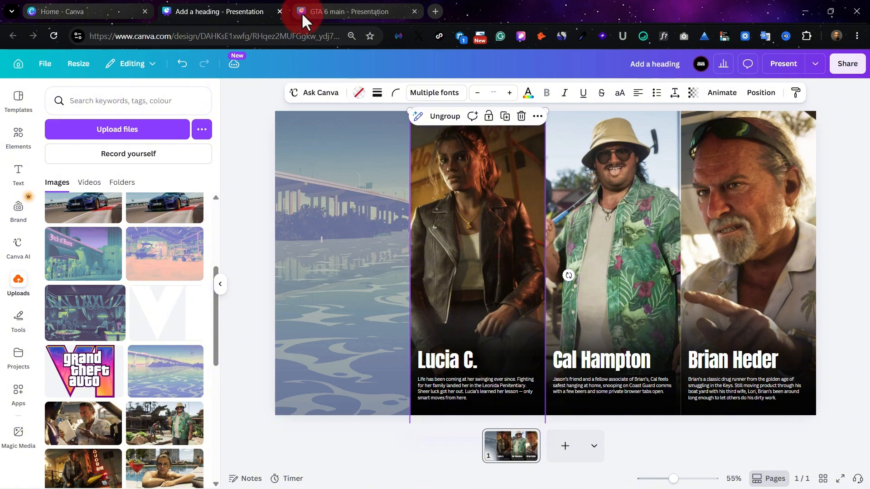
double_click(456, 360)
key("ctrl+c")
left_click(497, 327)
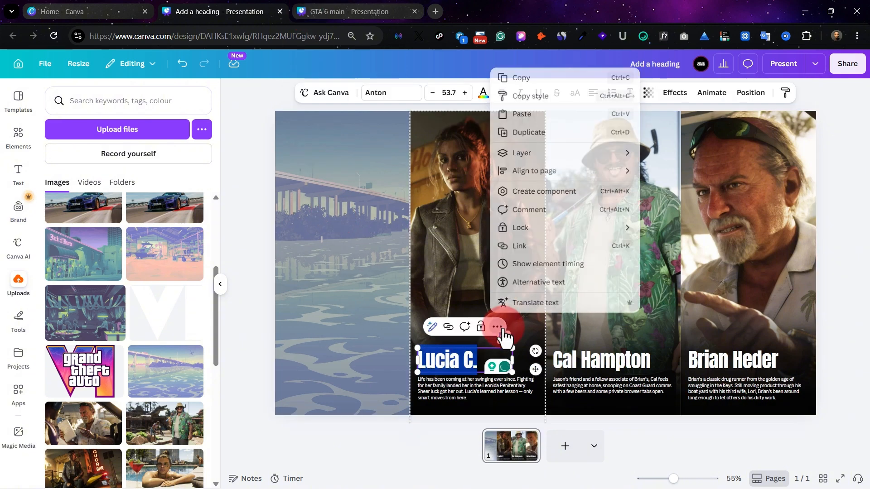
left_click(541, 79)
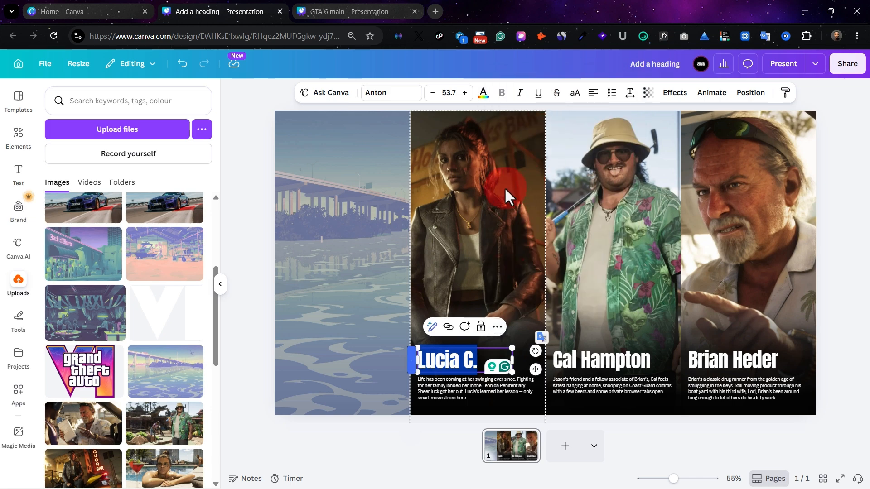
left_click(460, 174)
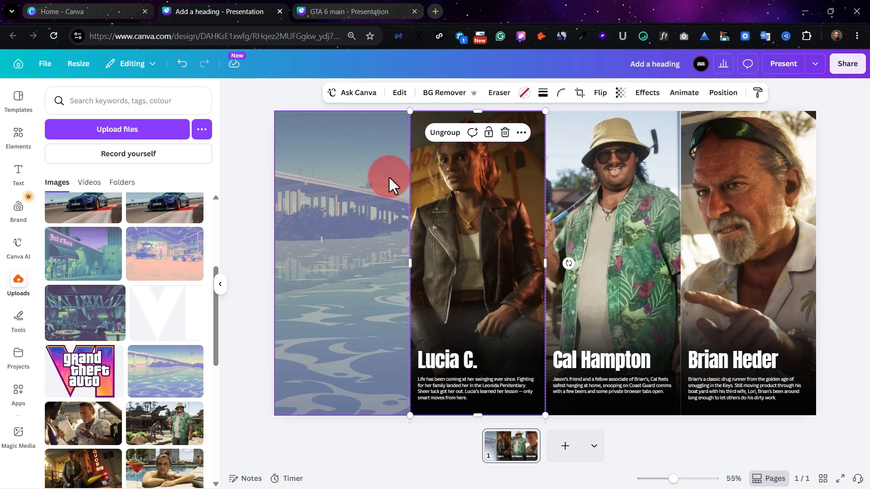
key("ctrl+v")
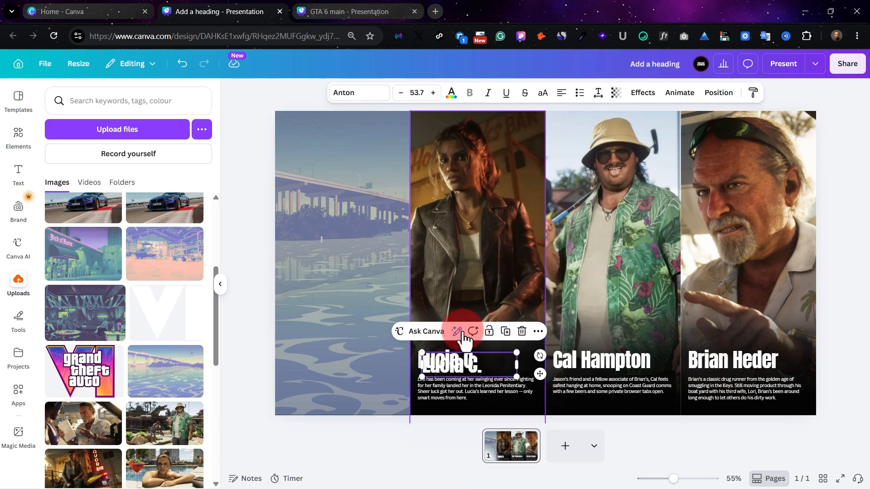
left_click_drag(463, 361, 471, 270)
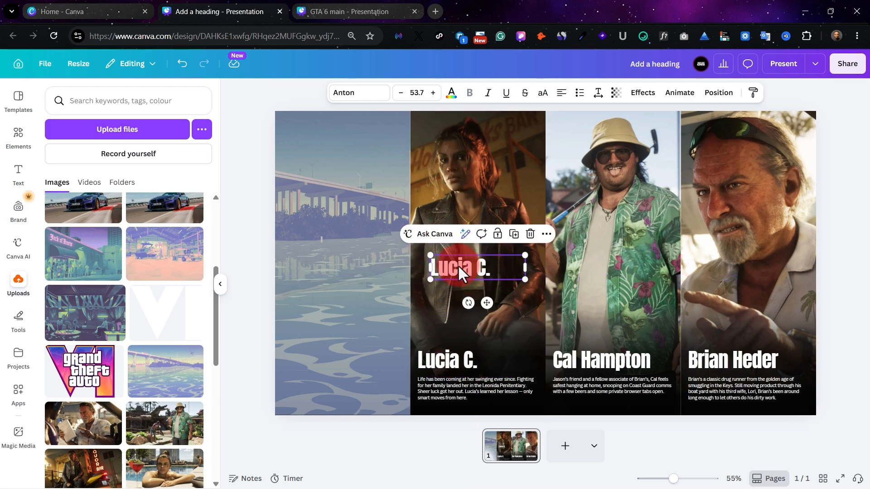
left_click_drag(457, 265, 340, 251)
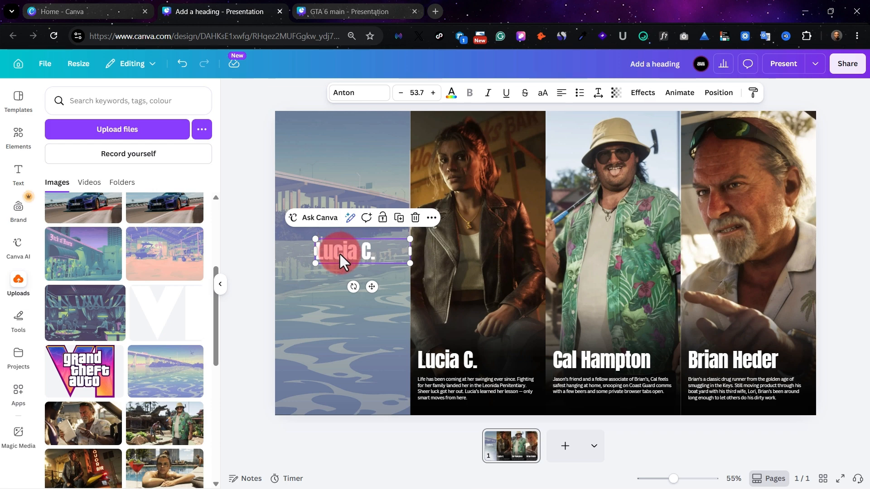
Step: Rotate the copied heading so it reads vertically from bottom to top, and set its font size to 142
left_click_drag(355, 286, 332, 336)
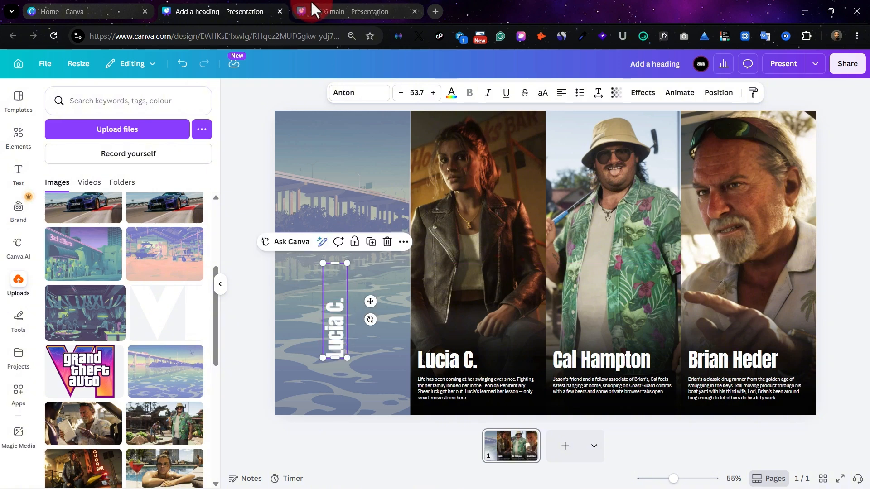
left_click(311, 2)
left_click(213, 12)
left_click(413, 92)
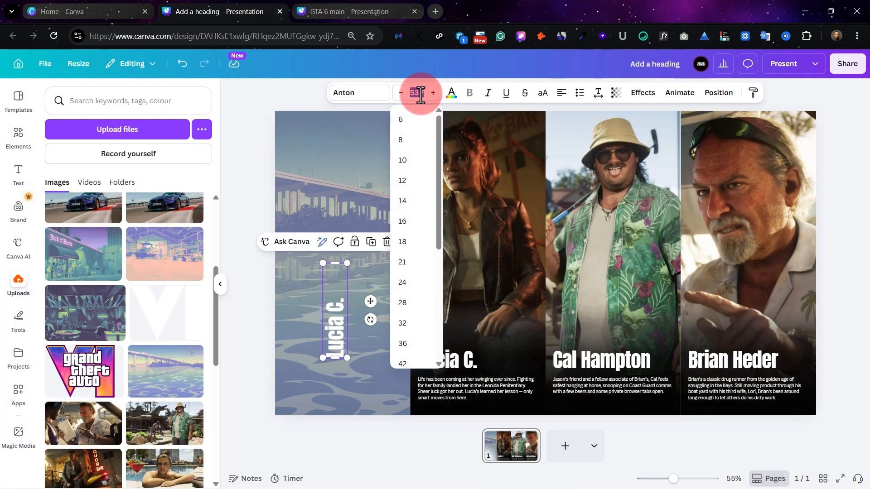
type("142")
key("Return")
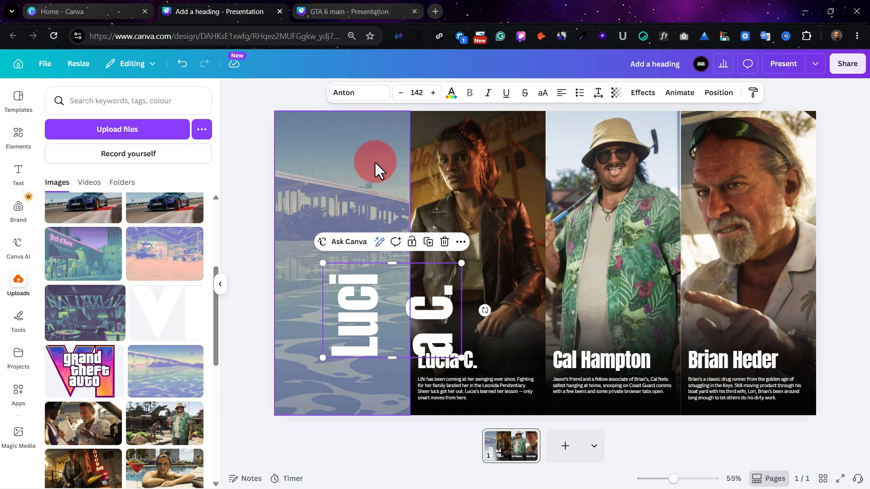
left_click_drag(392, 262, 390, 115)
left_click_drag(354, 273, 341, 313)
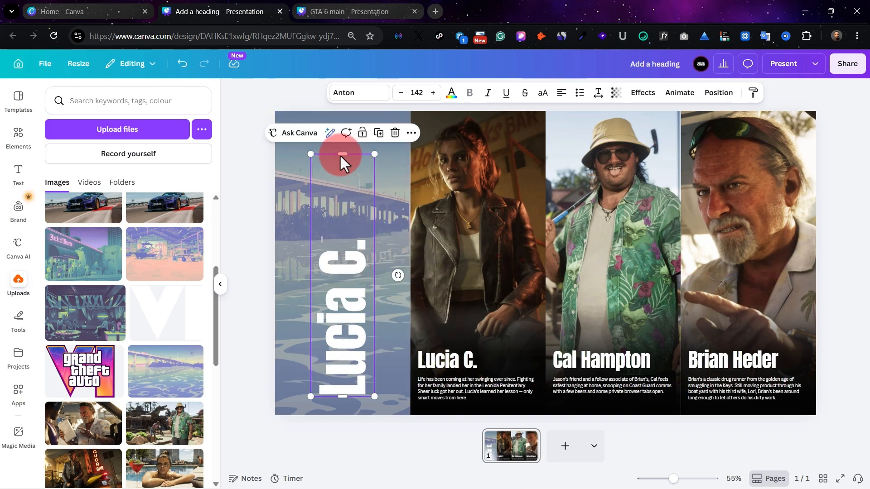
left_click_drag(343, 154, 342, 119)
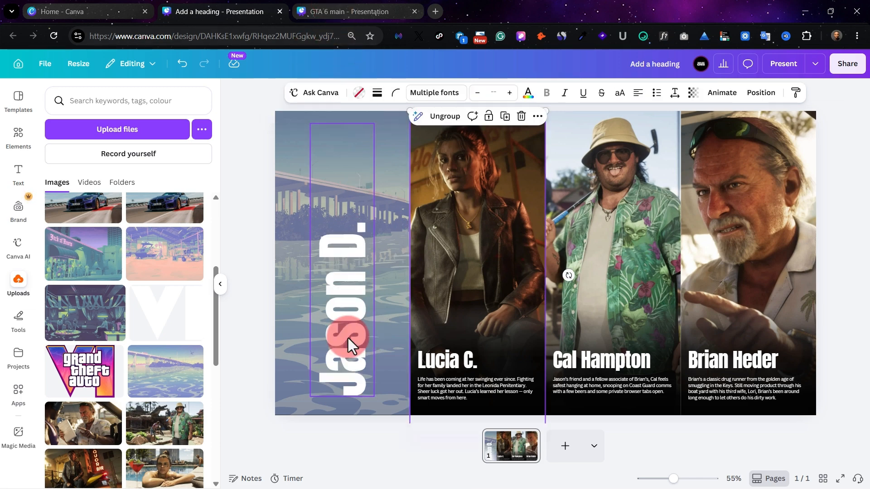
left_click(166, 319)
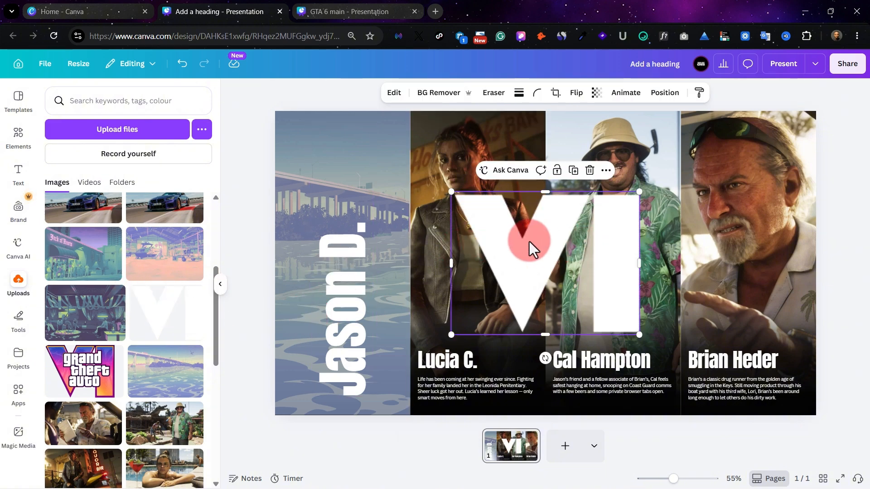
left_click_drag(529, 241, 415, 318)
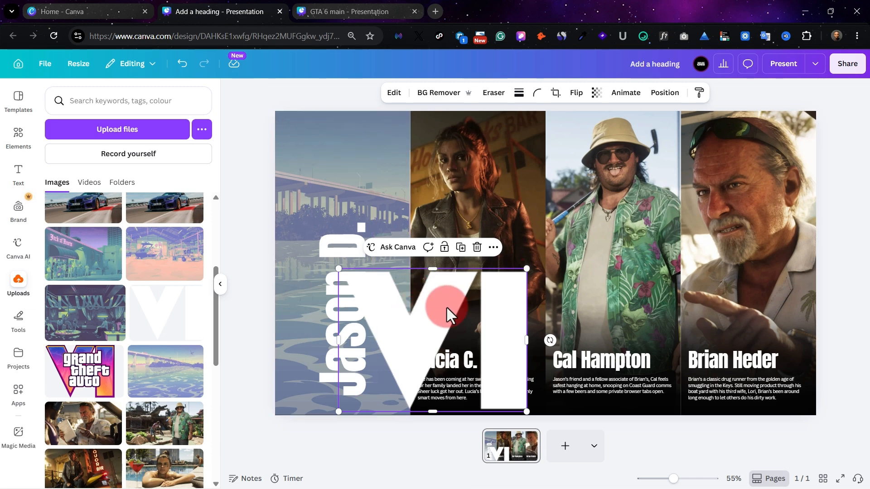
left_click_drag(524, 411, 351, 140)
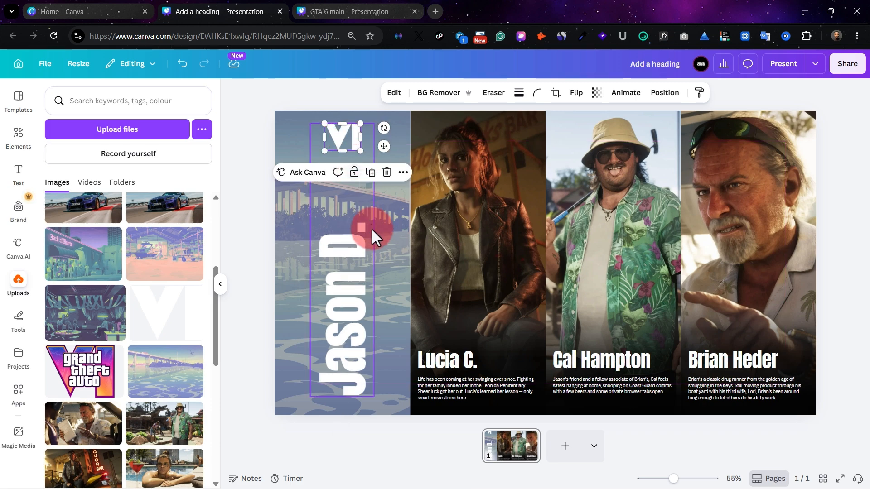
left_click(379, 243)
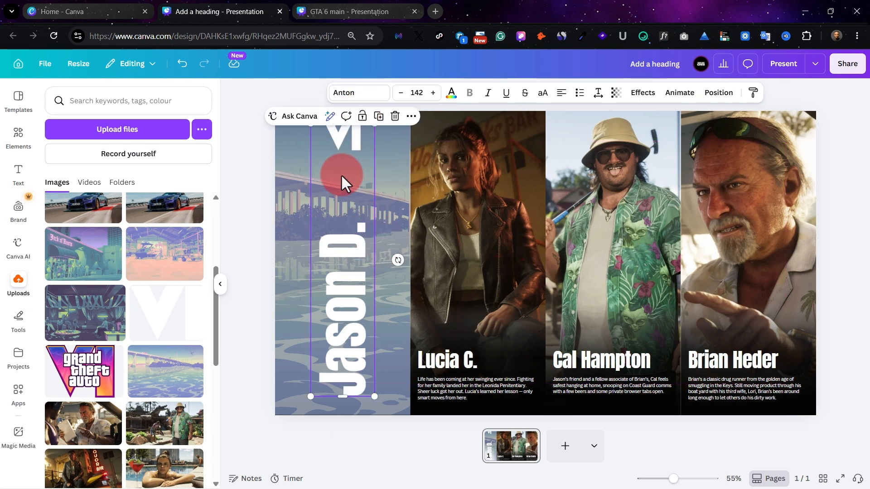
left_click(341, 148)
left_click(399, 167)
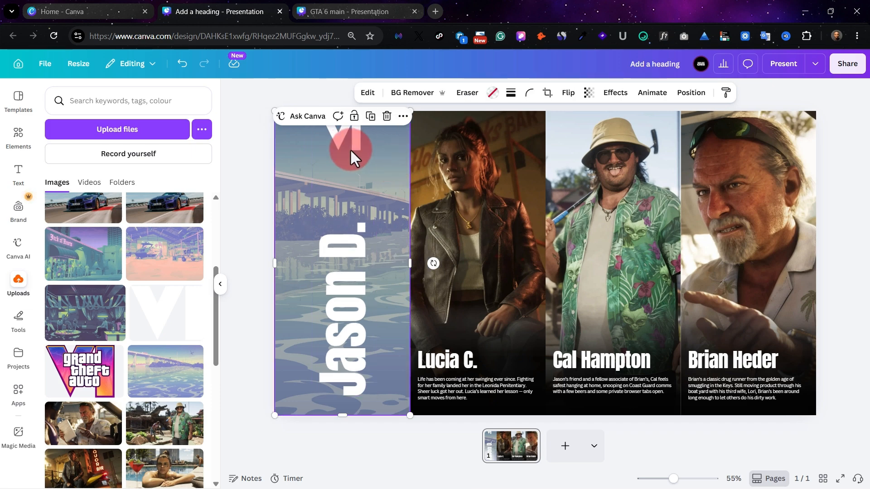
left_click(360, 146)
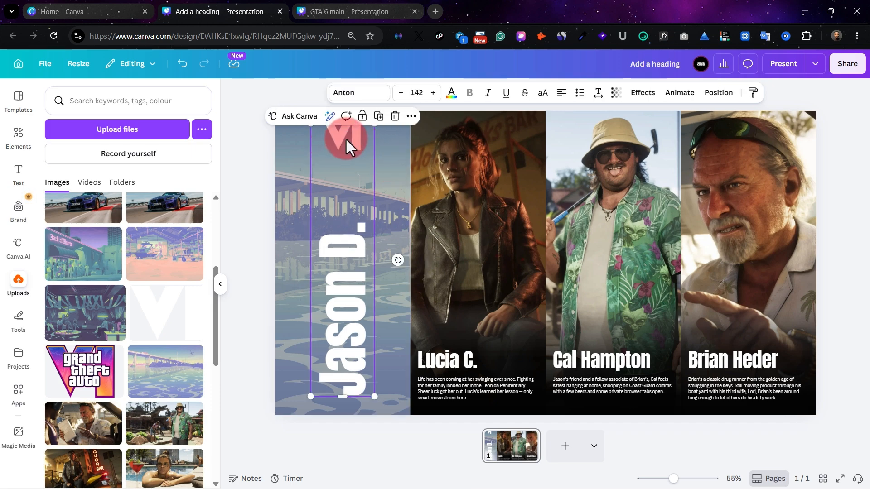
left_click(345, 137)
left_click(396, 166)
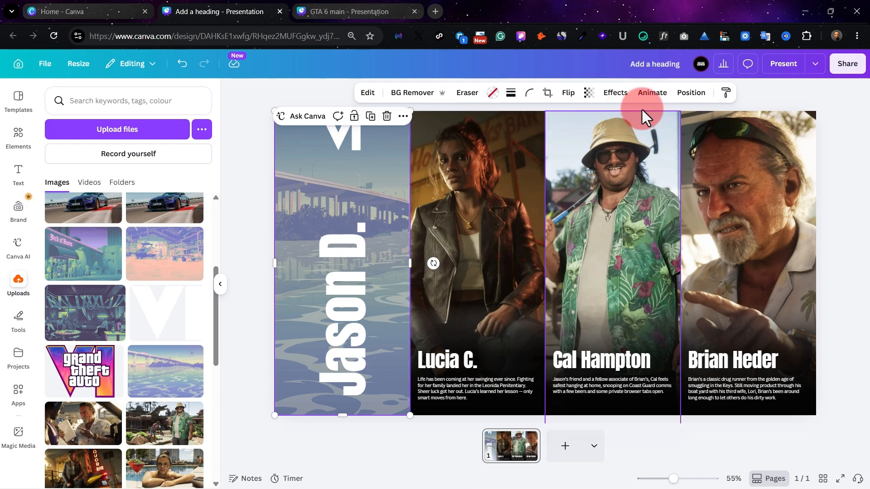
Step: Group the "VI" logo, the vertical "Jason D." heading and the bridge picture in the first column
left_click(690, 93)
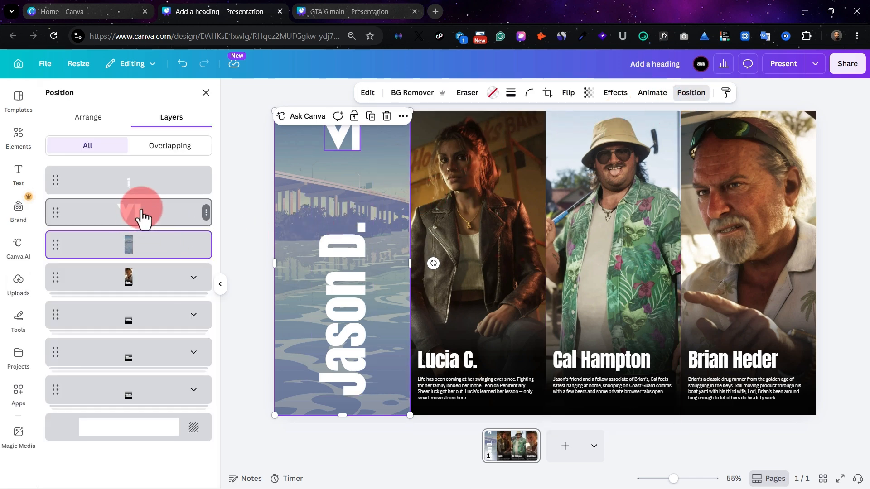
left_click(142, 217)
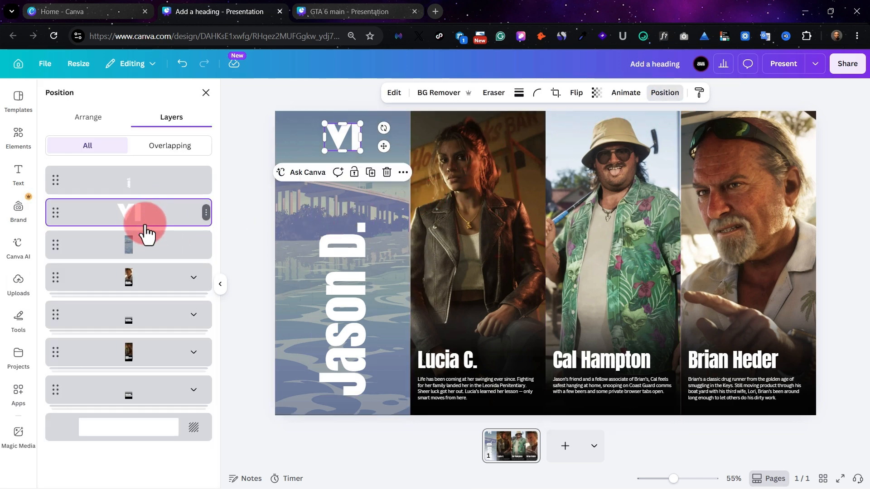
left_click(150, 188, "shift")
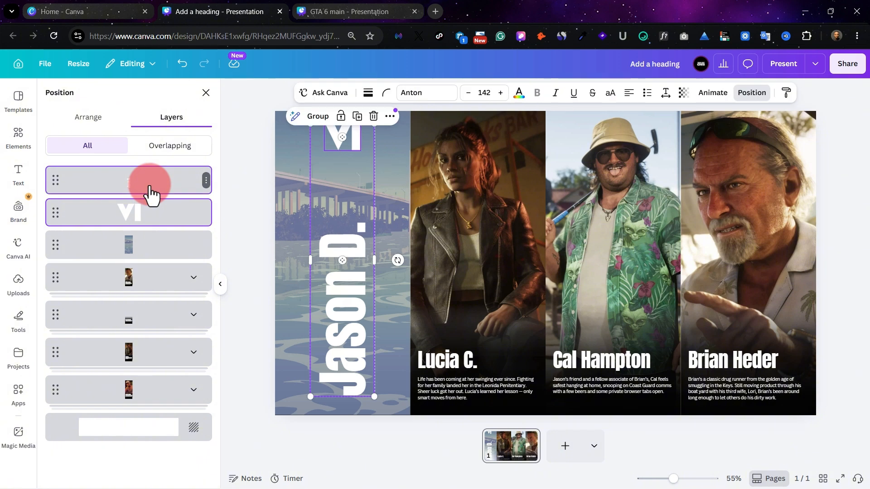
left_click(178, 260, "shift")
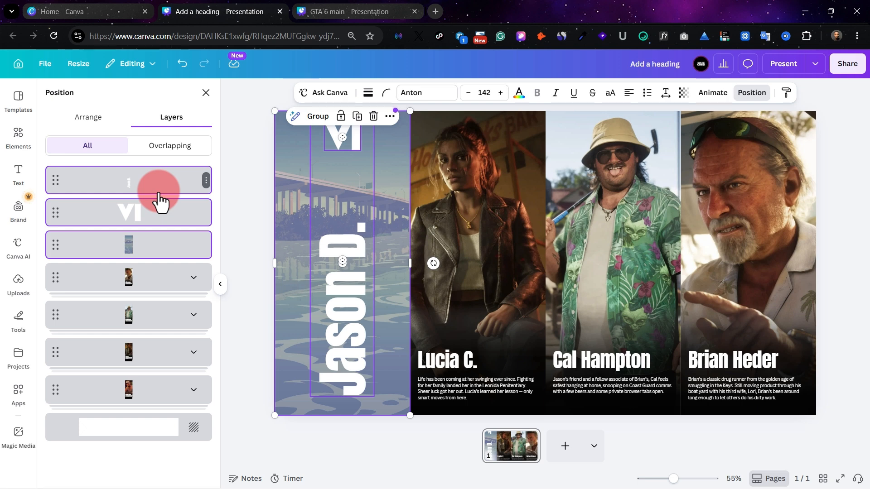
key("ctrl+g")
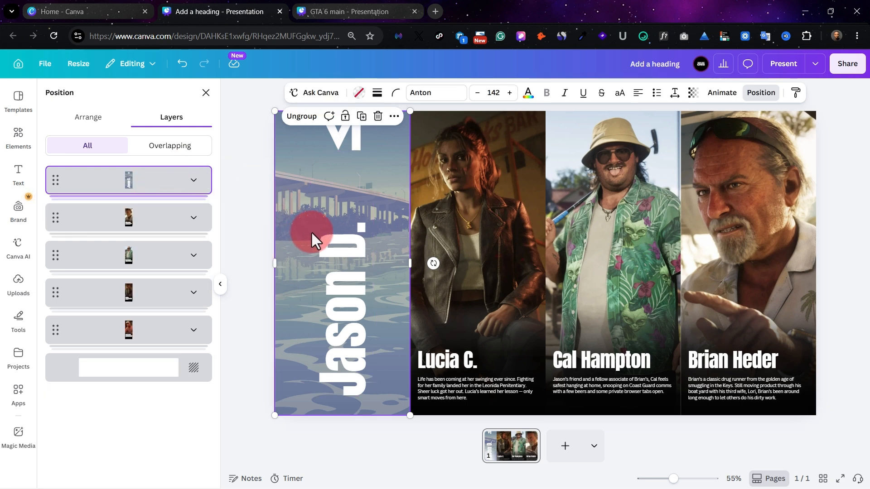
Step: Duplicate the "Jason D." cover group over the second column and replace its picture with the uploaded dark nightclub image
left_click_drag(311, 231, 435, 294)
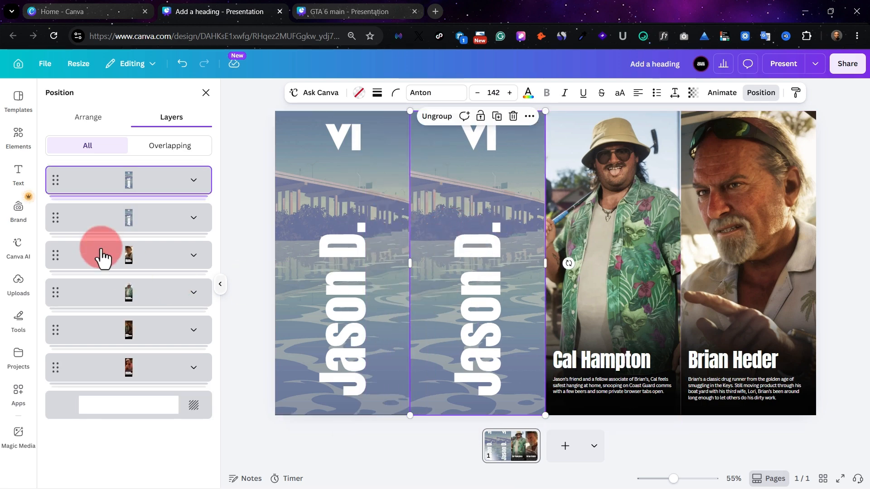
left_click(206, 93)
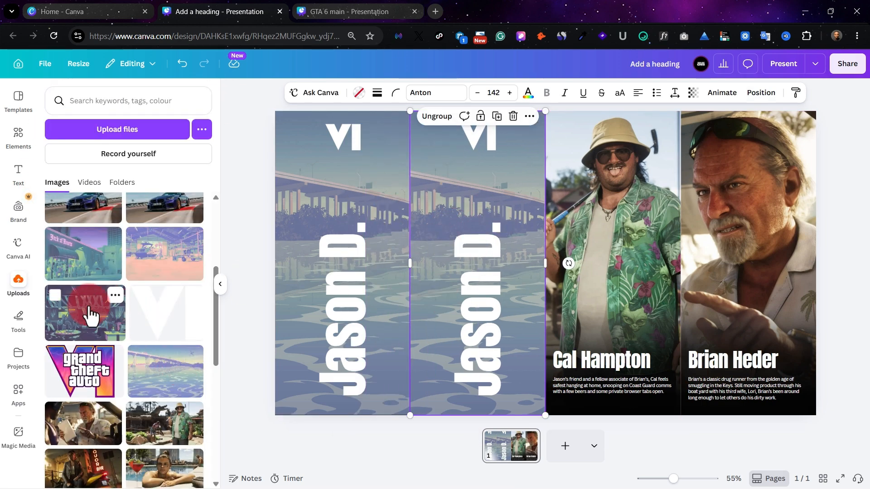
left_click_drag(208, 284, 437, 207)
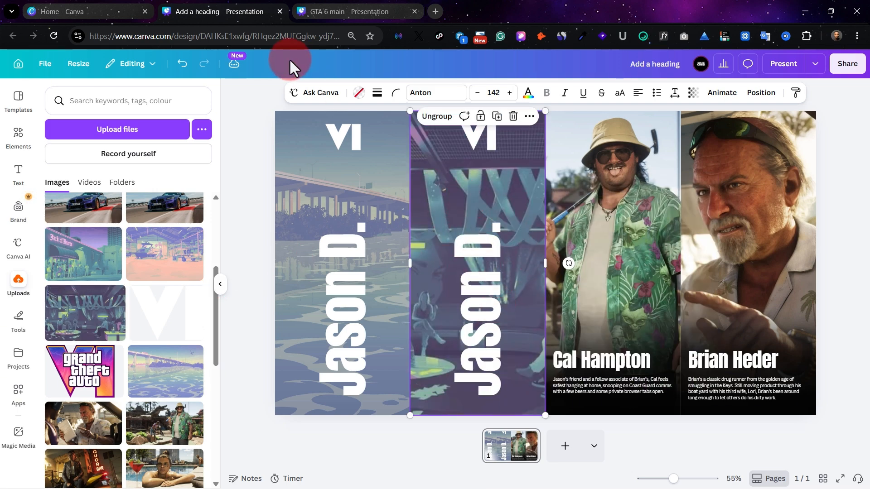
Step: Check the second name in the "GTA 6 main" design, and change the second column's vertical heading to "Lucia C."
left_click(320, 9)
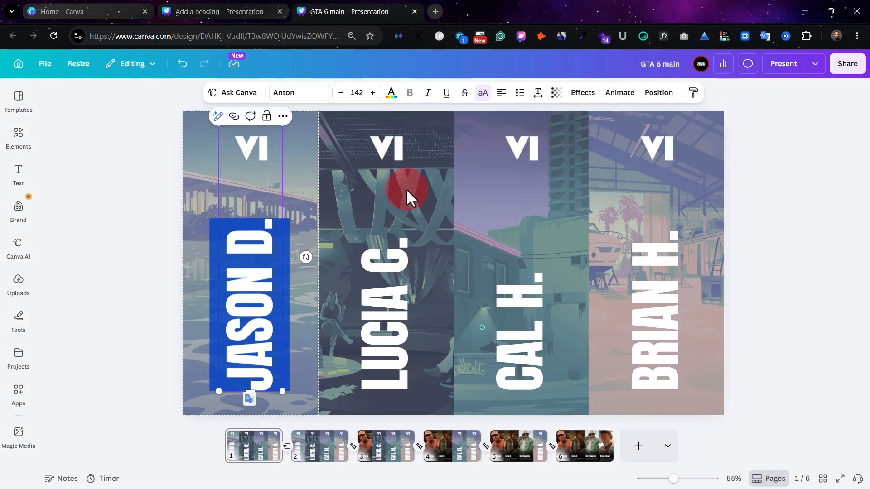
left_click(395, 305)
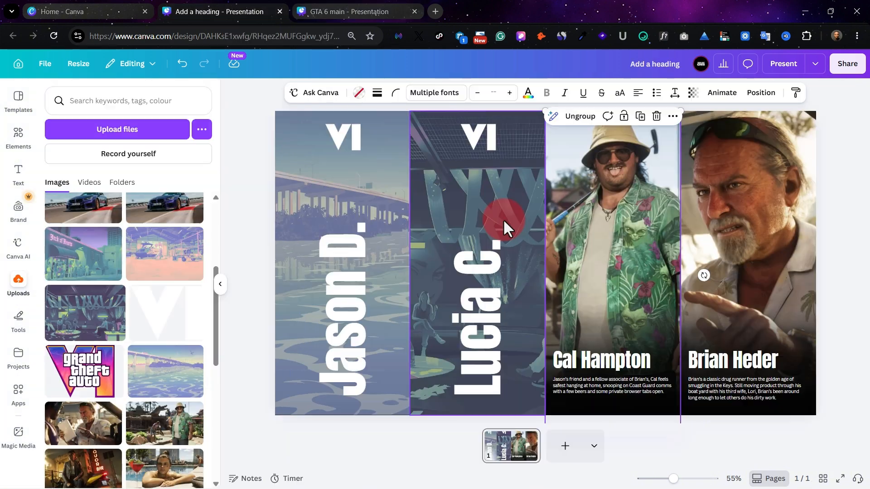
left_click(481, 219)
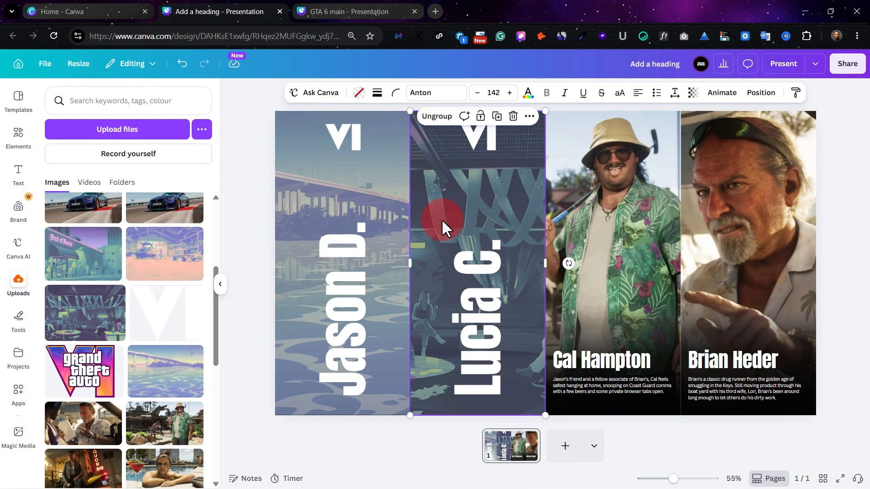
left_click_drag(441, 218, 563, 198)
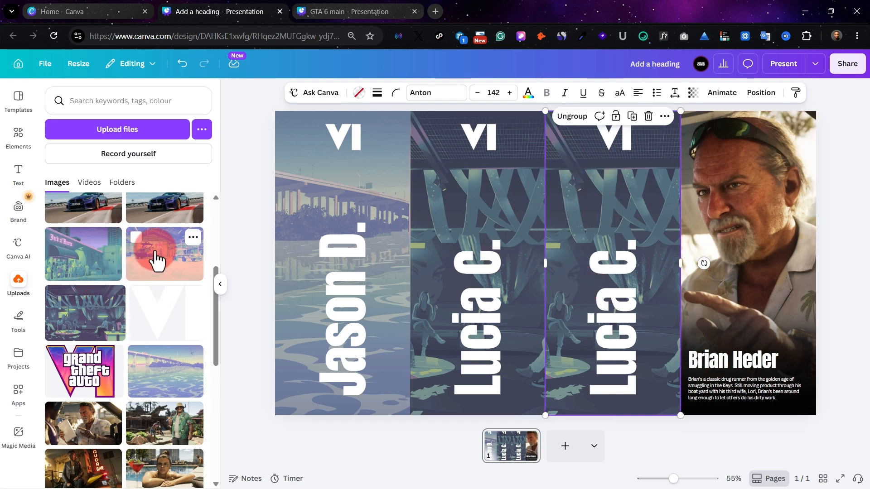
left_click_drag(155, 254, 595, 213)
left_click(295, 10)
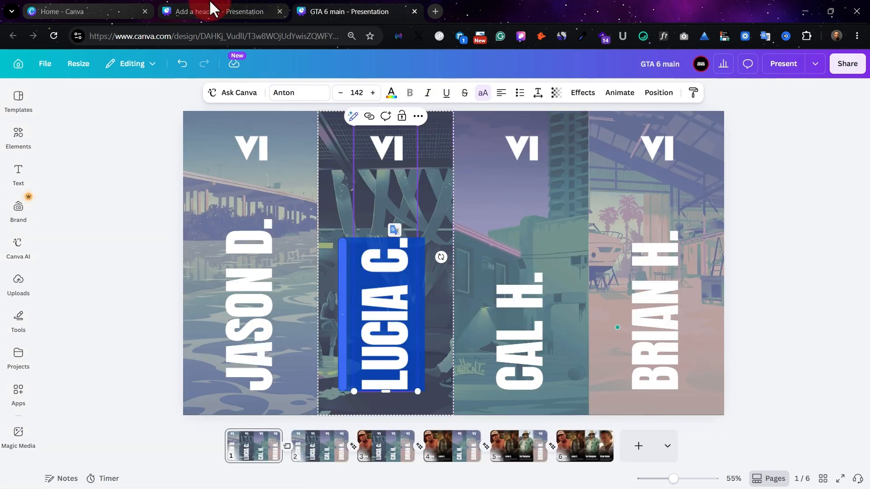
left_click(210, 9)
left_click_drag(89, 268, 610, 217)
Step: Check the third name in the "GTA 6 main" design, and change the third column's vertical heading to "Cal H."
left_click(344, 12)
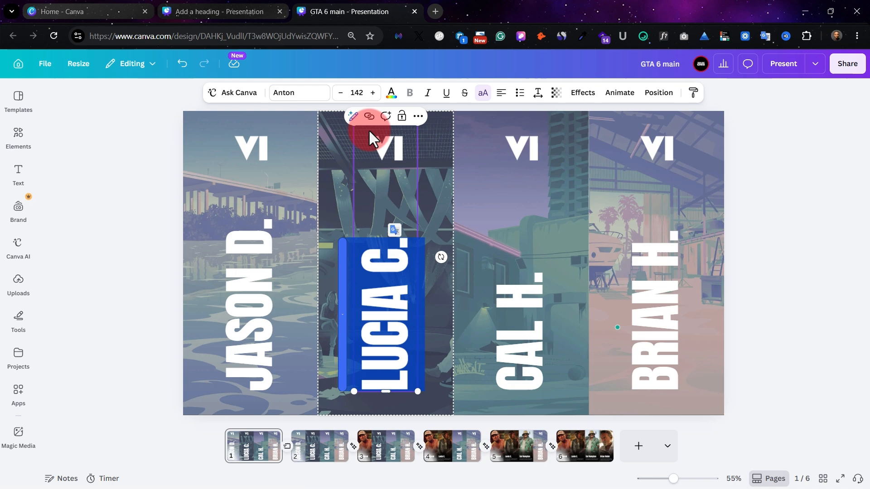
left_click(532, 347)
double_click(532, 346)
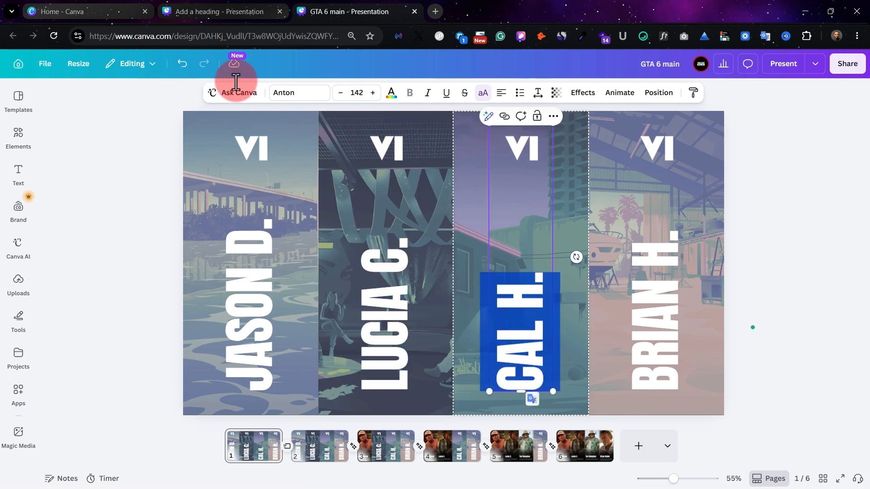
left_click(191, 10)
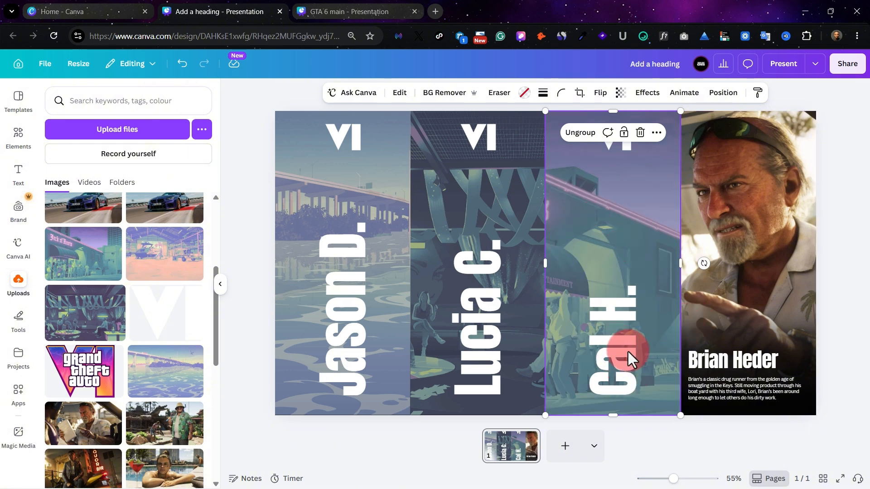
left_click(618, 310)
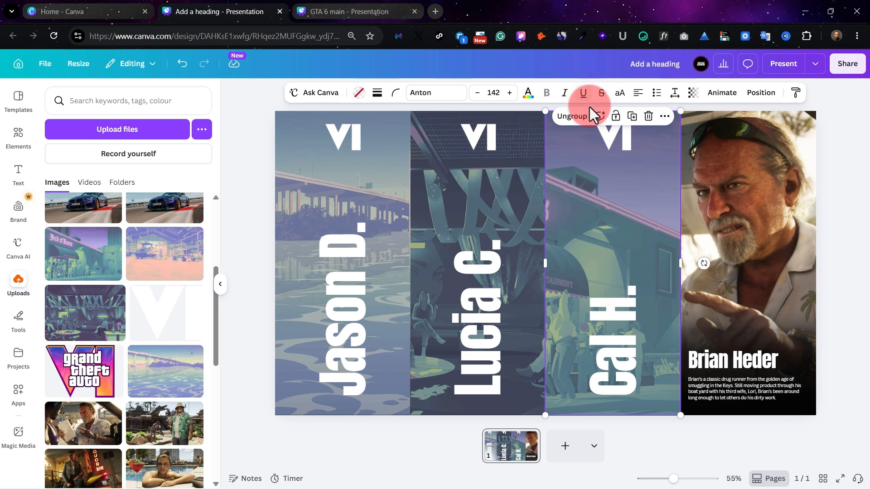
left_click_drag(591, 213, 728, 213)
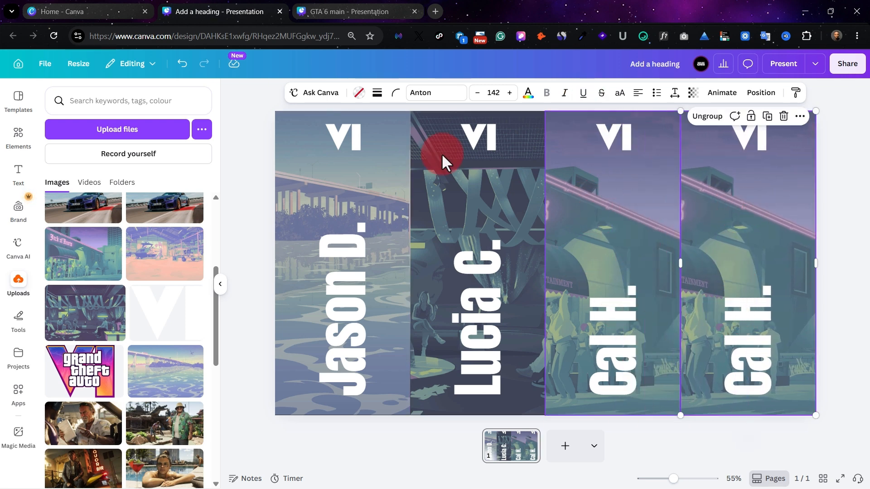
left_click_drag(169, 258, 687, 202)
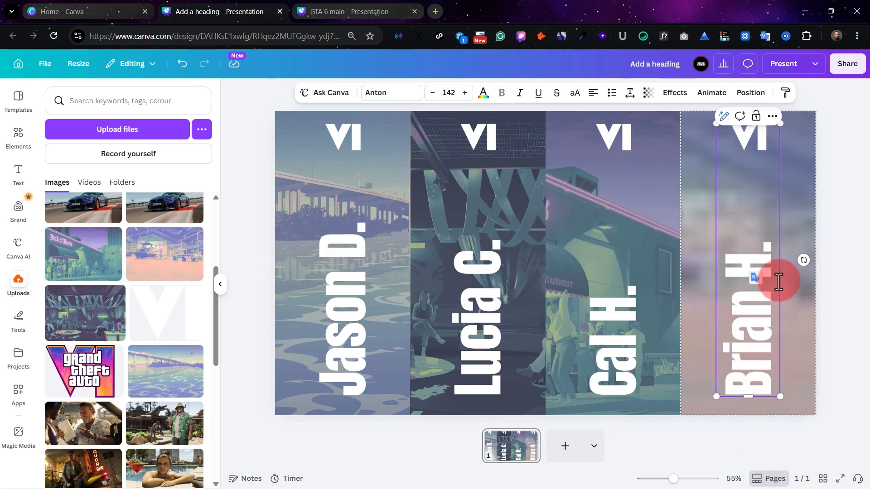
left_click(751, 168)
left_click(645, 181)
left_click(515, 184)
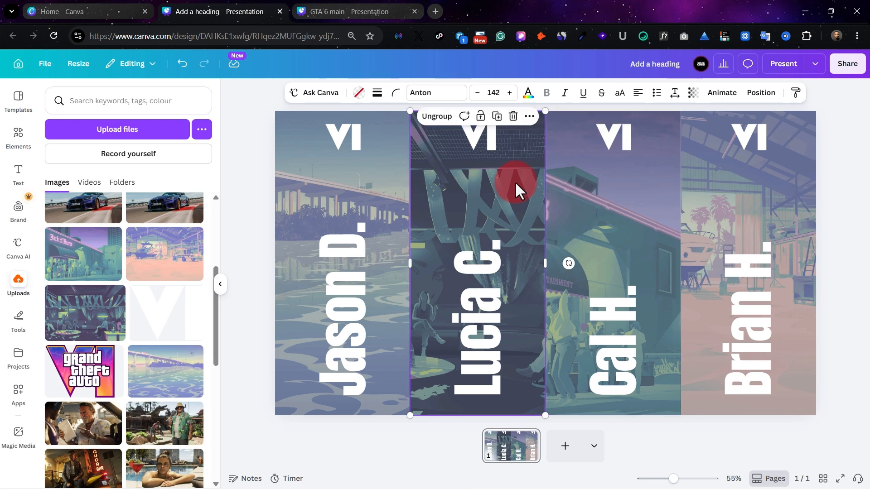
left_click(358, 185)
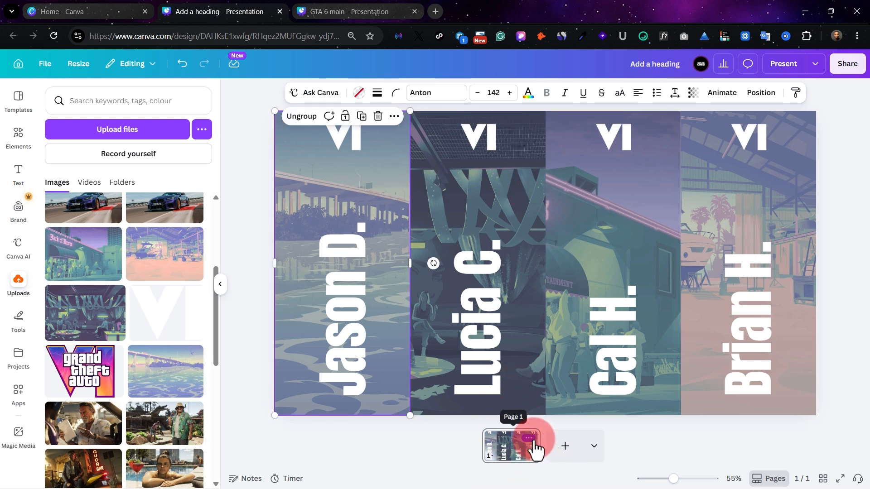
left_click(531, 439)
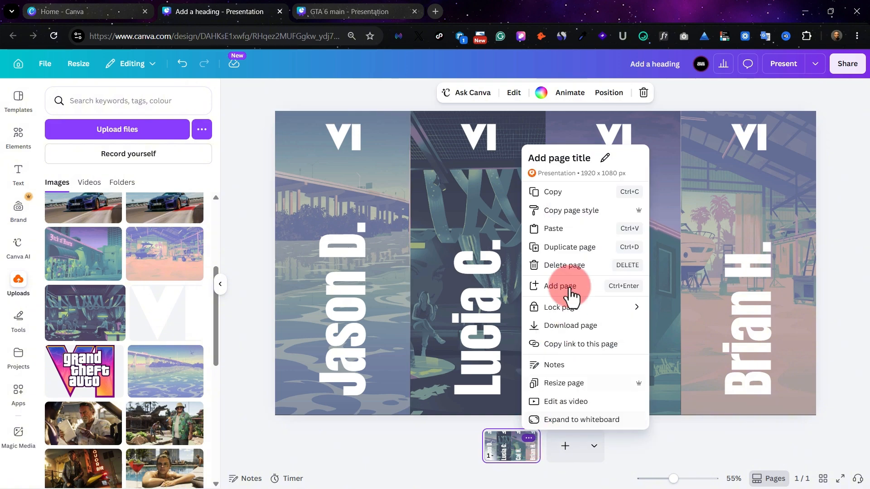
left_click(570, 248)
left_click(547, 448)
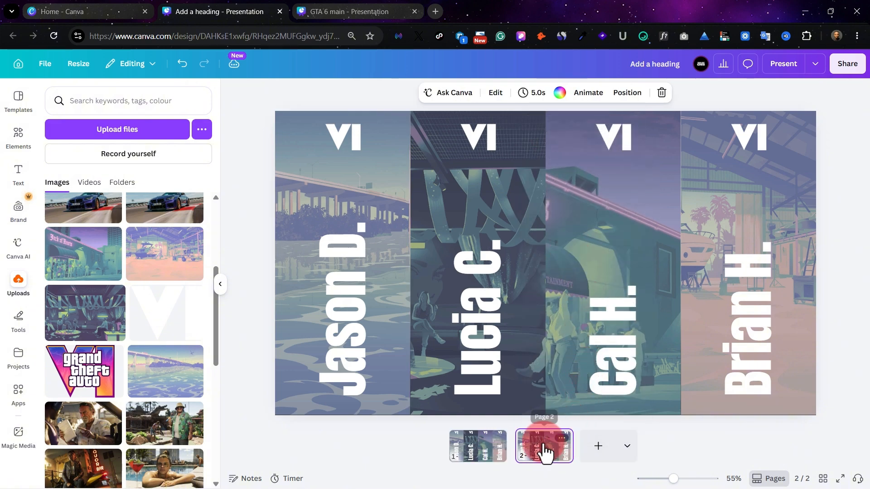
left_click(362, 344)
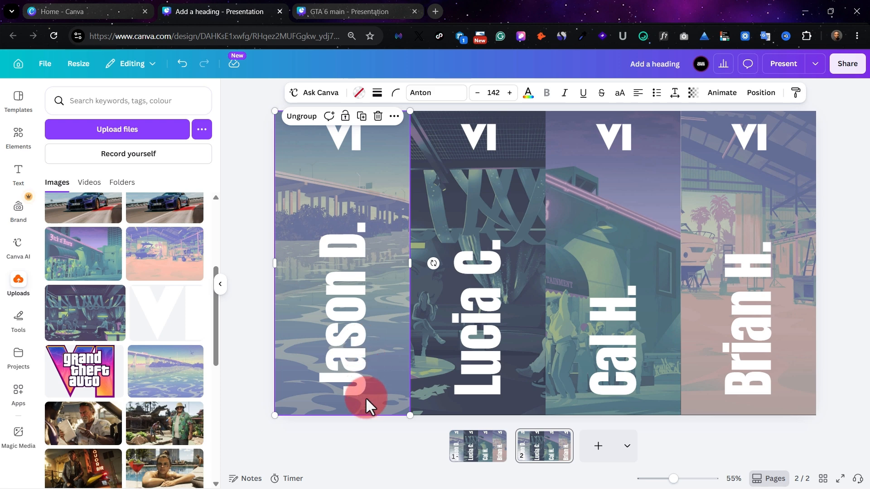
left_click_drag(365, 399, 377, 110)
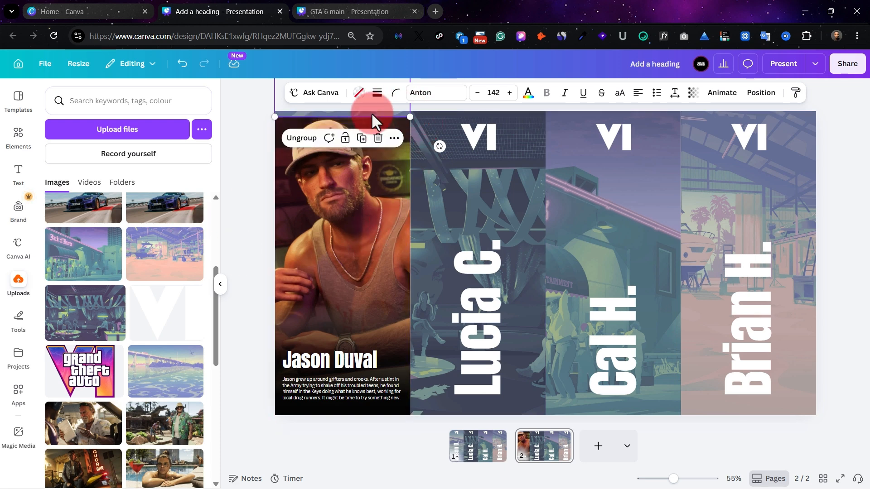
right_click(576, 408)
left_click(606, 228)
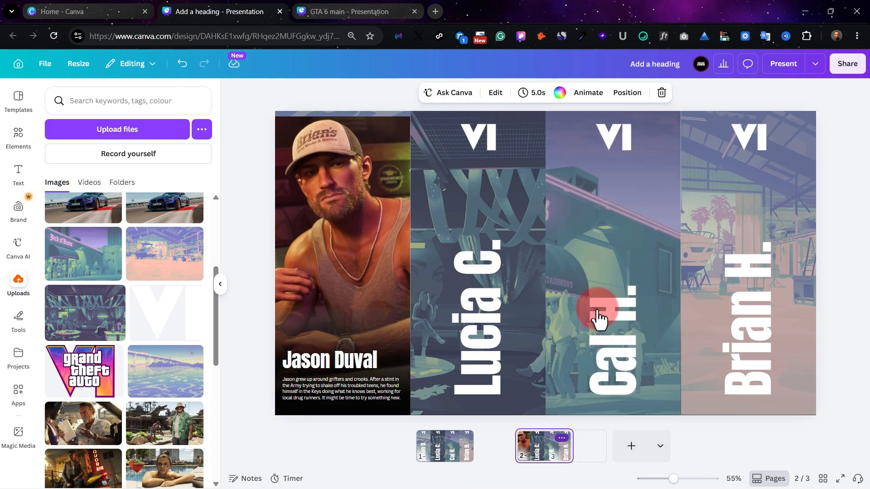
left_click(579, 451)
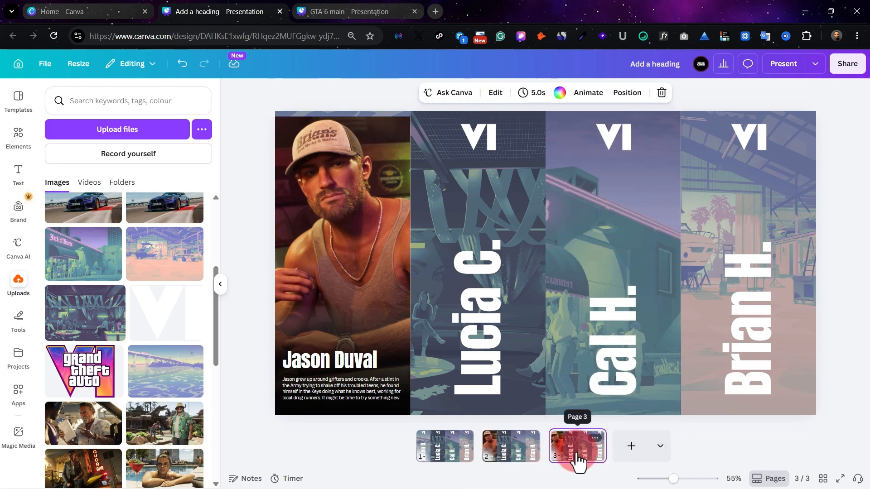
left_click(486, 349)
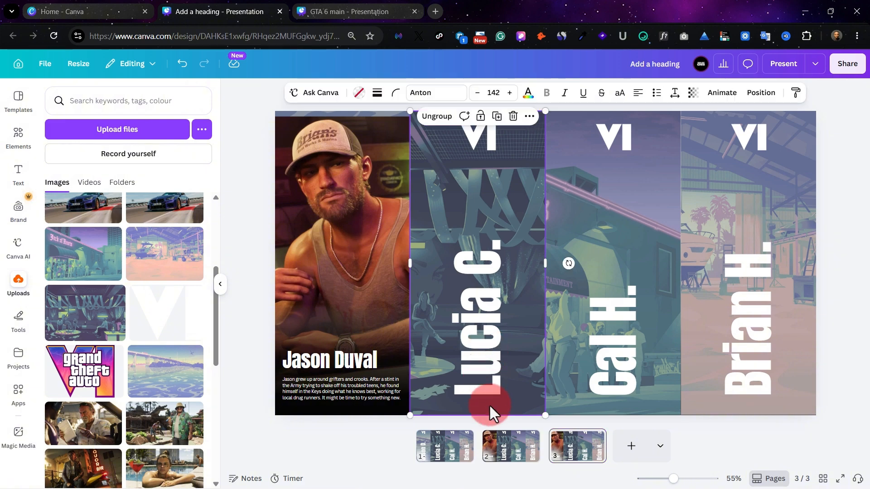
left_click_drag(489, 405, 497, 108)
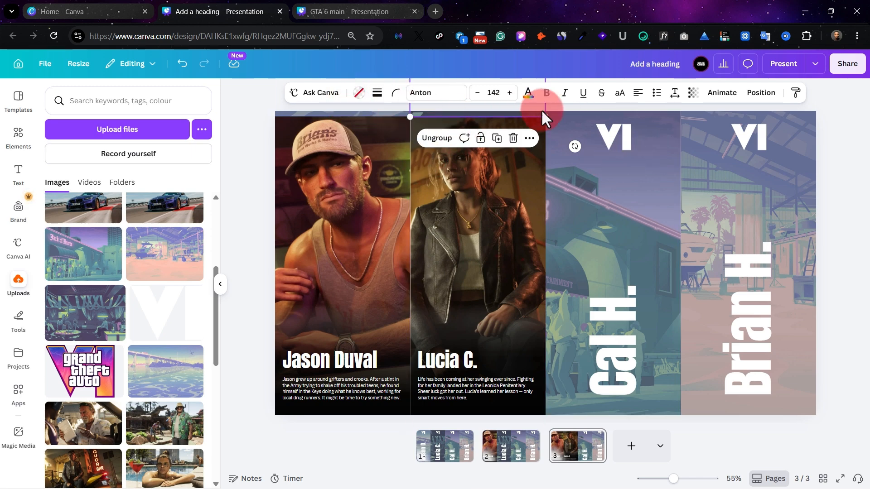
Step: Duplicate page 3 and, on page 4, move the "Cal H." cover group straight up until only a thin strip overlaps the page
left_click(595, 438)
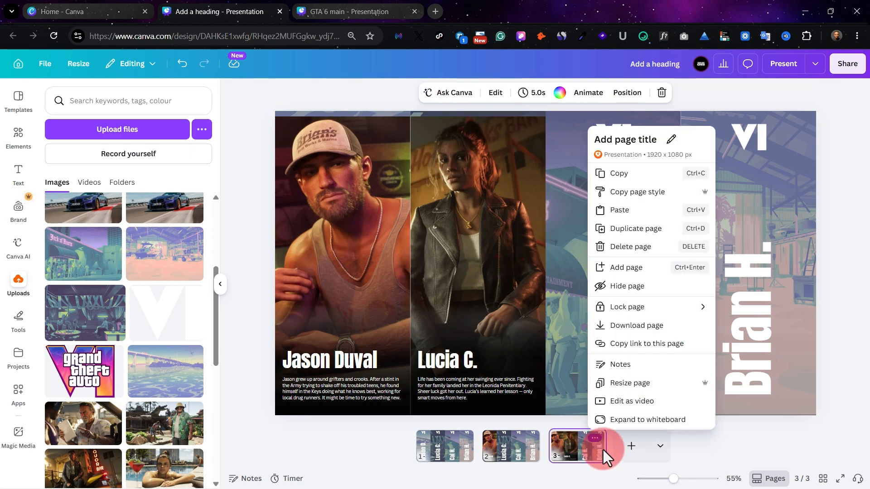
left_click(635, 228)
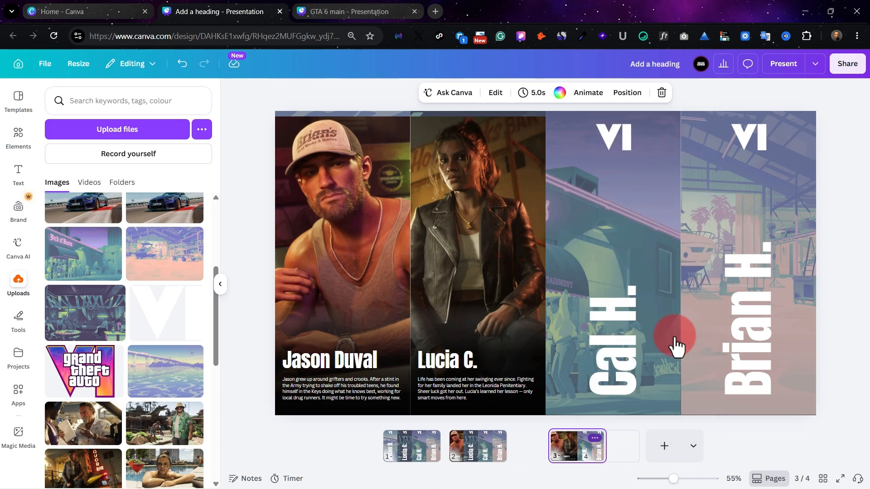
left_click_drag(632, 376, 632, 138)
left_click_drag(633, 172, 628, 109)
left_click(628, 439)
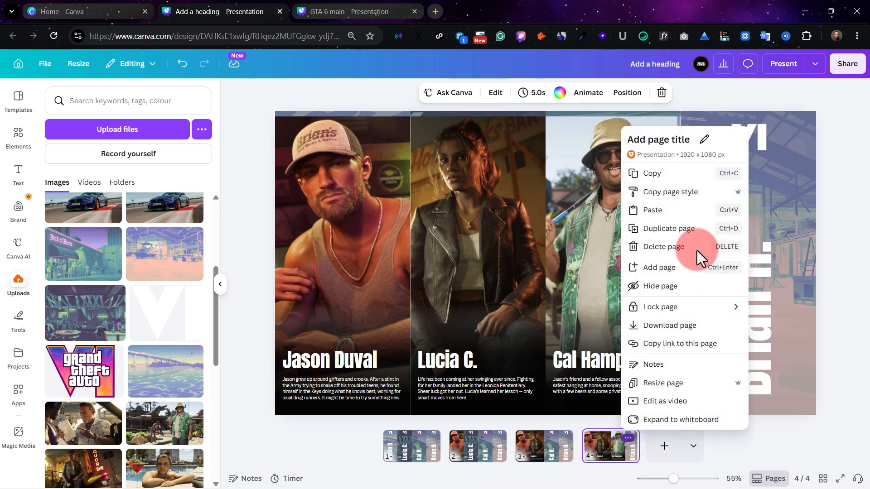
left_click(699, 252)
left_click(710, 322)
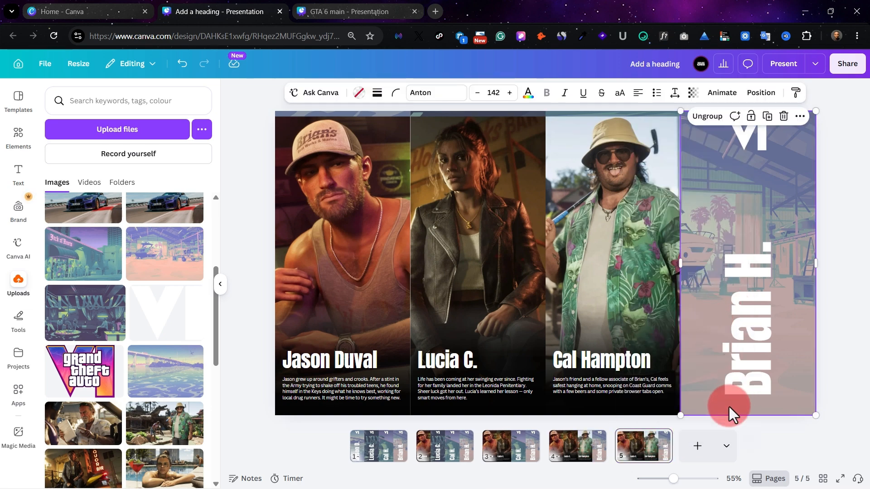
left_click_drag(729, 407, 718, 131)
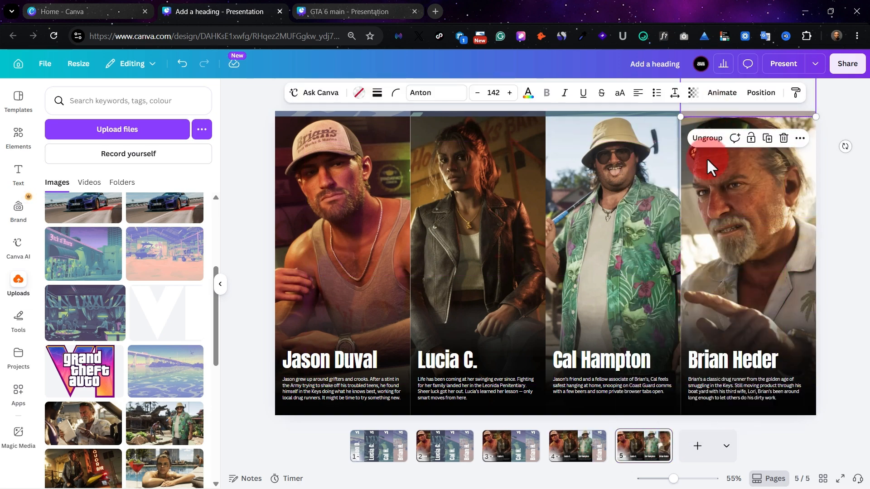
left_click(627, 459)
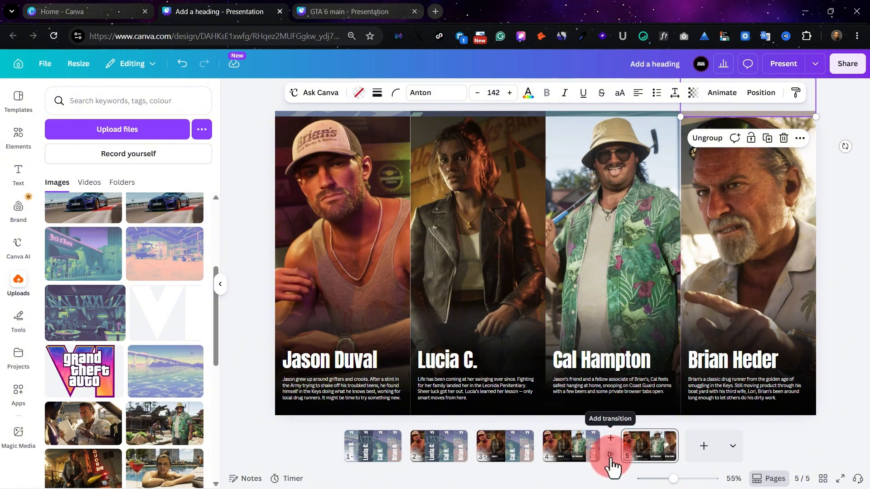
Step: Add a Match & Move transition with a 1.4-second duration between pages 4 and 5 and apply it between all pages
left_click(610, 454)
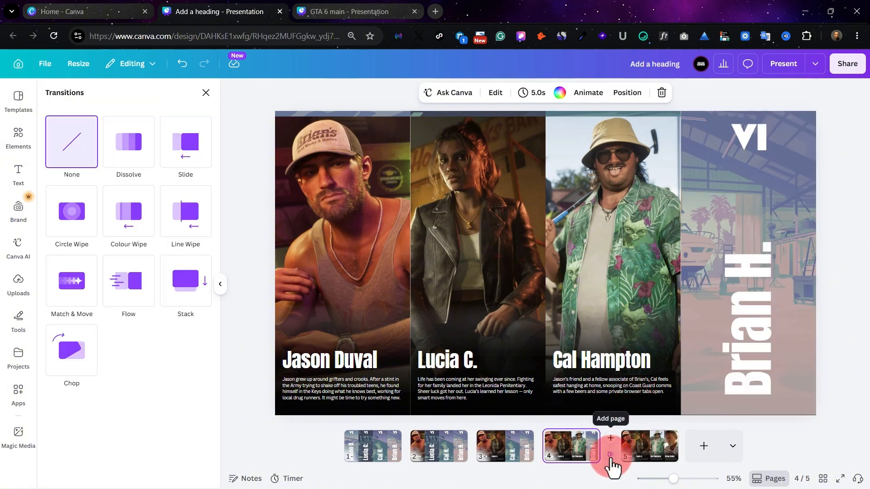
left_click(78, 287)
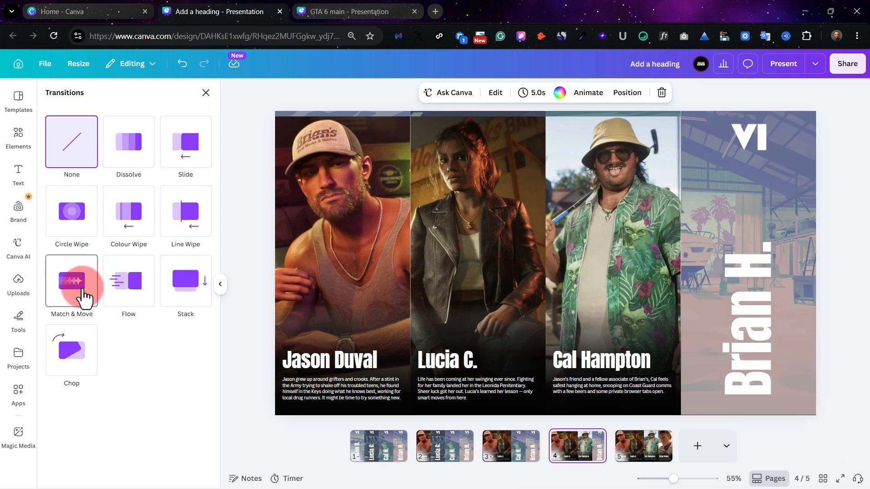
left_click(85, 296)
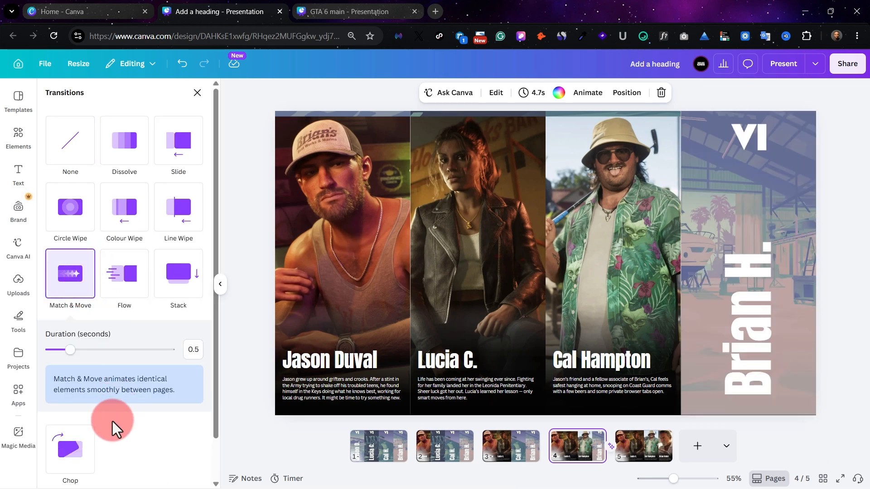
left_click_drag(64, 349, 108, 358)
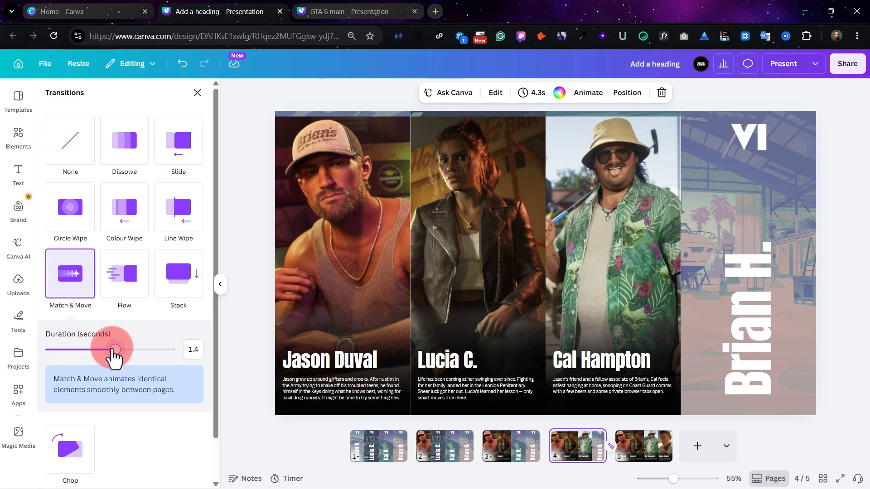
left_click(85, 274)
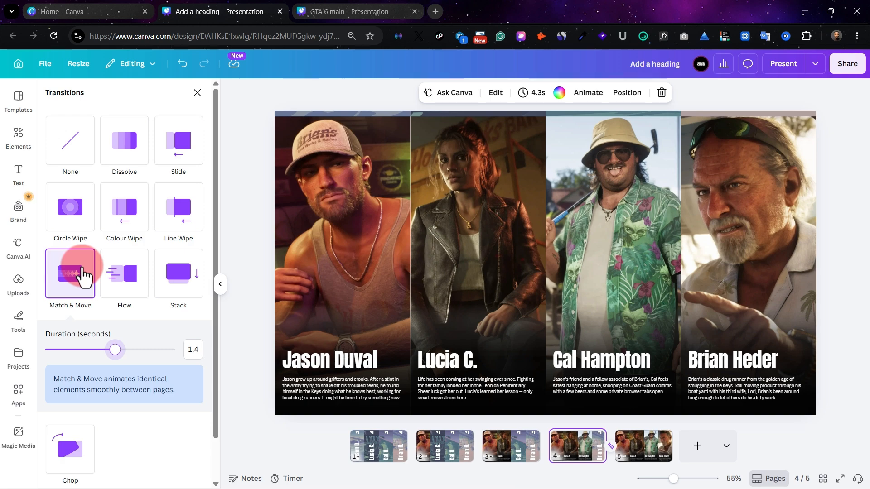
scroll(150, 428, "down", 1)
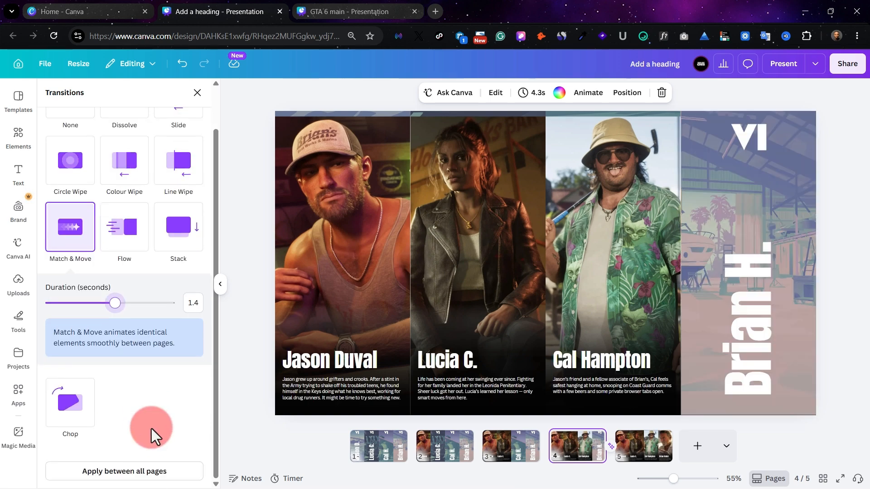
left_click(136, 474)
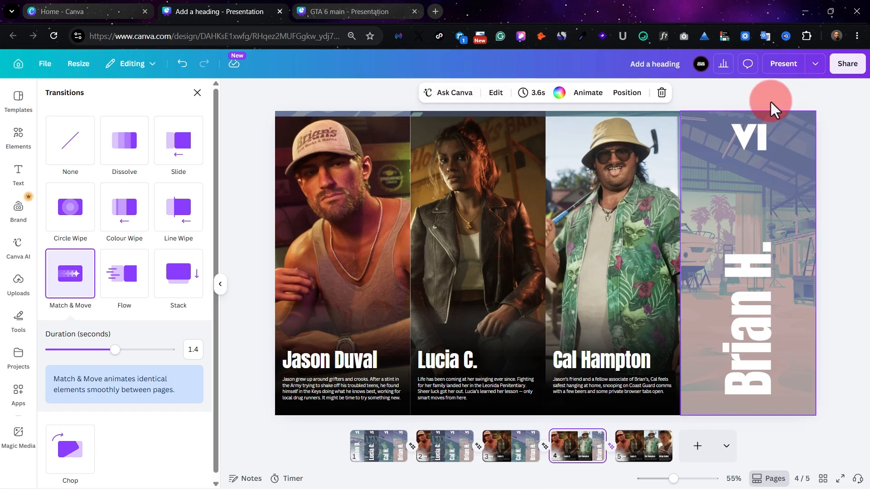
Step: Present the design full screen, go back to page 1 and step forward to preview the cover transitions, and exit
left_click(783, 72)
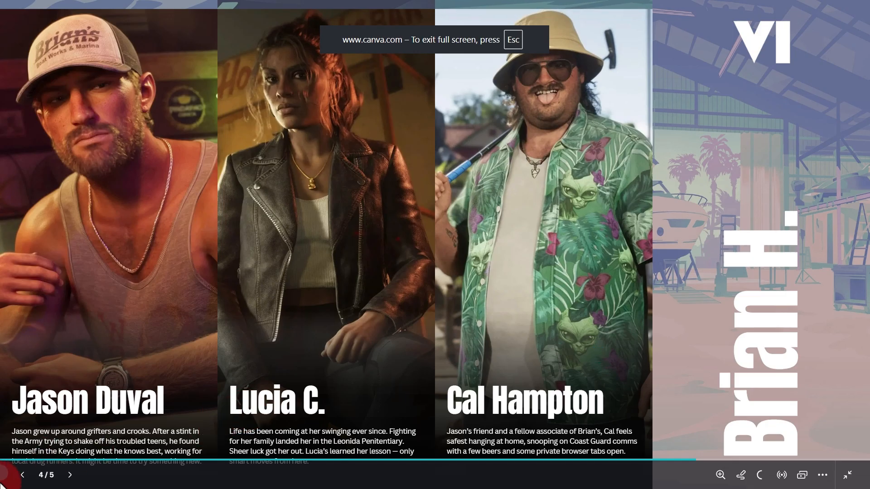
left_click(26, 478)
left_click(26, 477)
left_click(26, 476)
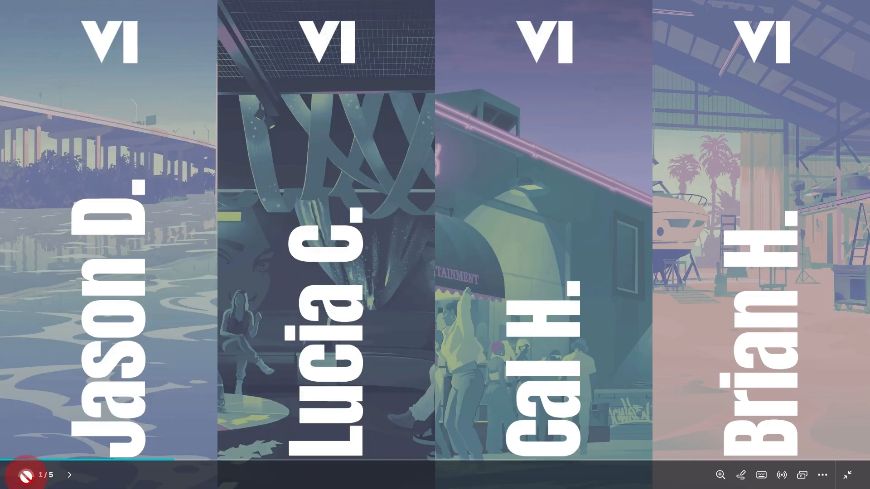
left_click(70, 481)
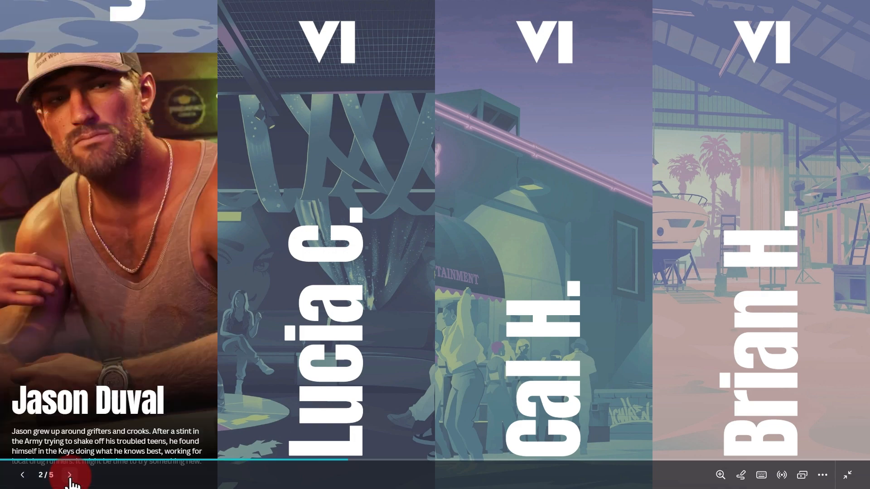
left_click(70, 481)
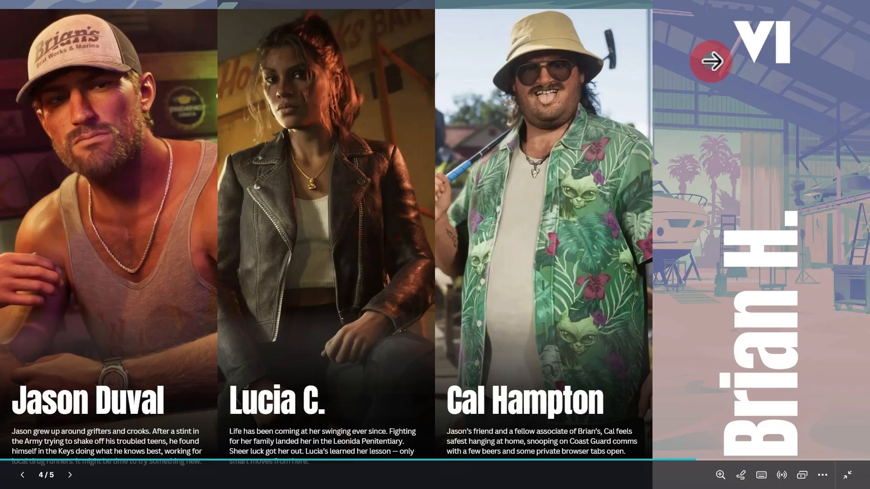
key("Escape")
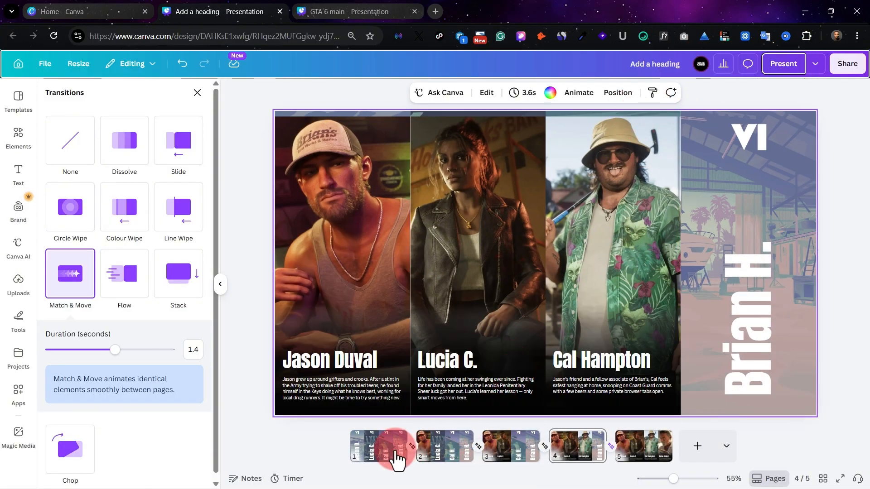
Step: Switch to the "GTA 6 main" presentation and examine the transition settings between its pages 1 and 2
left_click(326, 11)
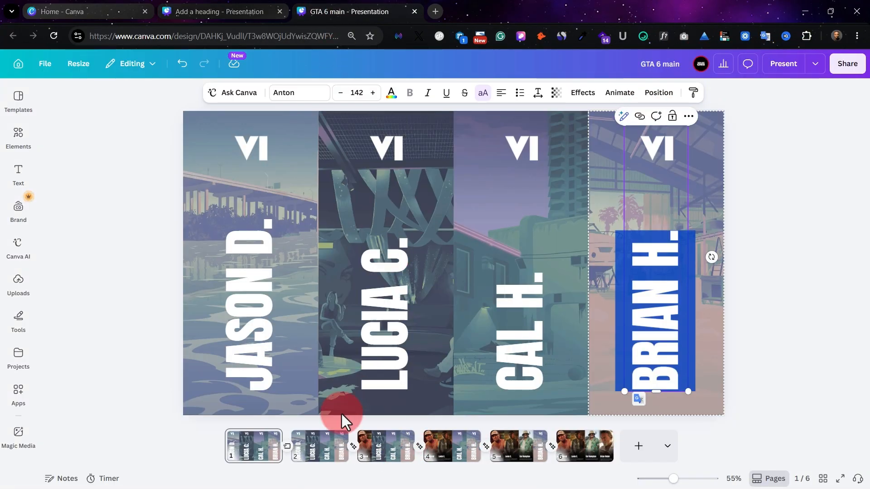
left_click(288, 455)
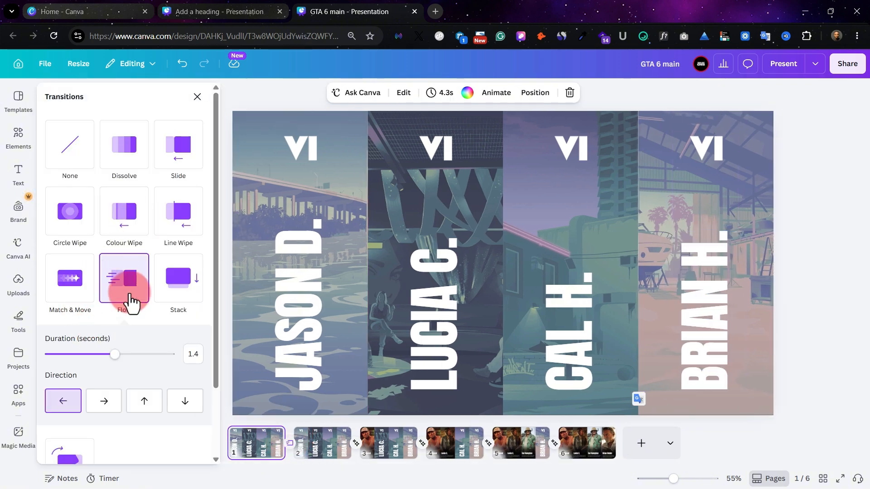
left_click(130, 300)
left_click(133, 274)
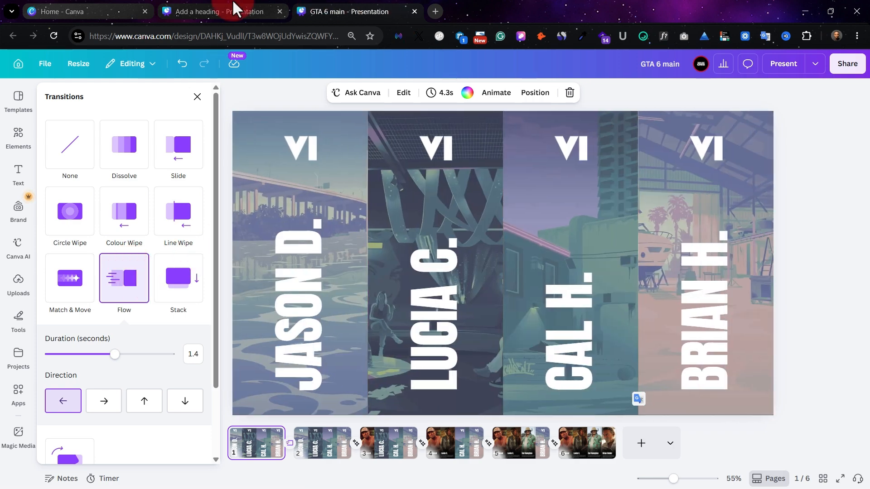
Step: Back in the "Add a heading" presentation, duplicate page 1 and change the transition between pages 1 and 2 to Flow
left_click(232, 9)
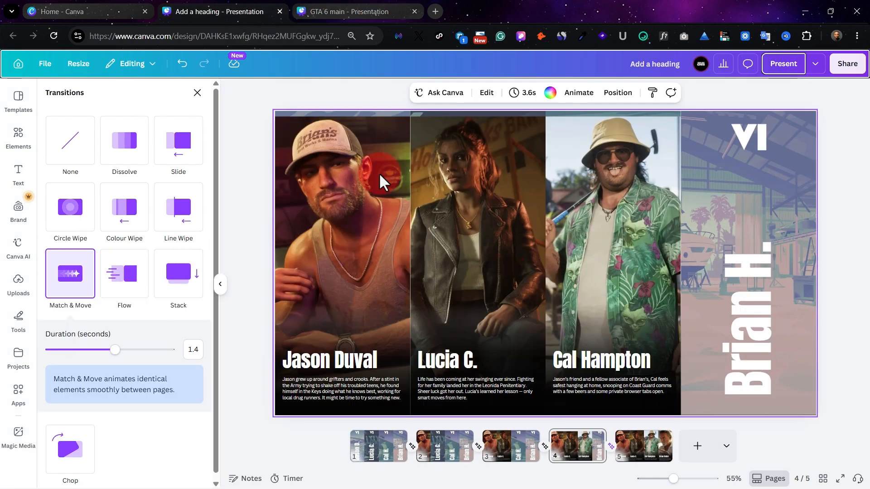
left_click(394, 443)
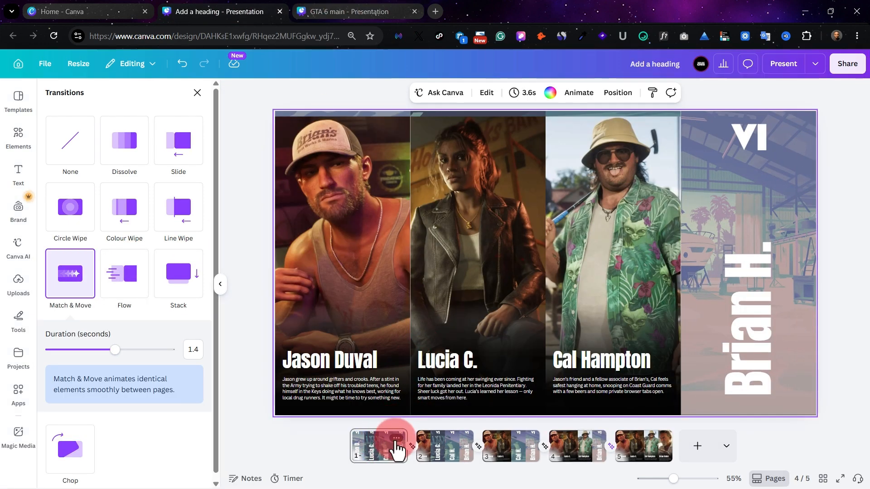
left_click(396, 438)
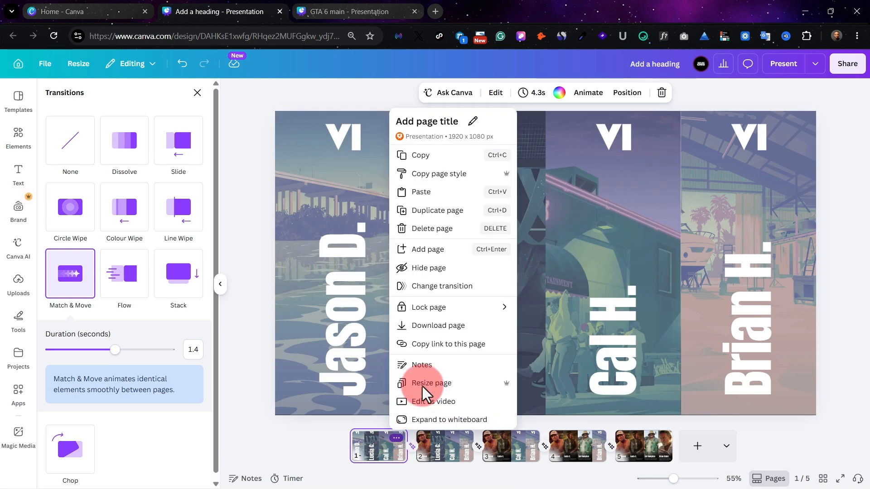
left_click(437, 211)
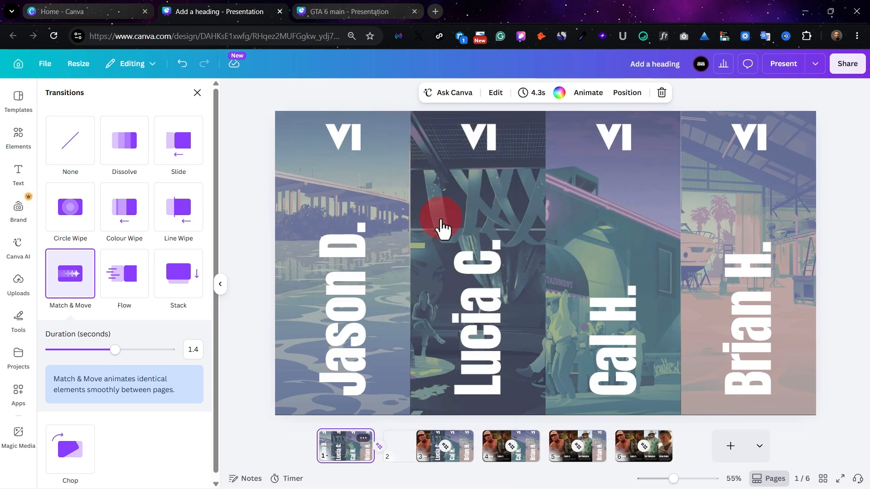
left_click(382, 446)
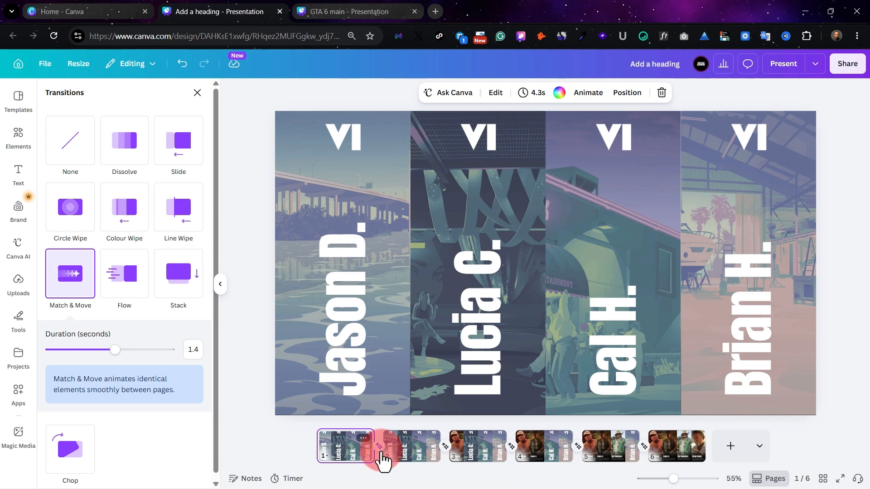
left_click(124, 274)
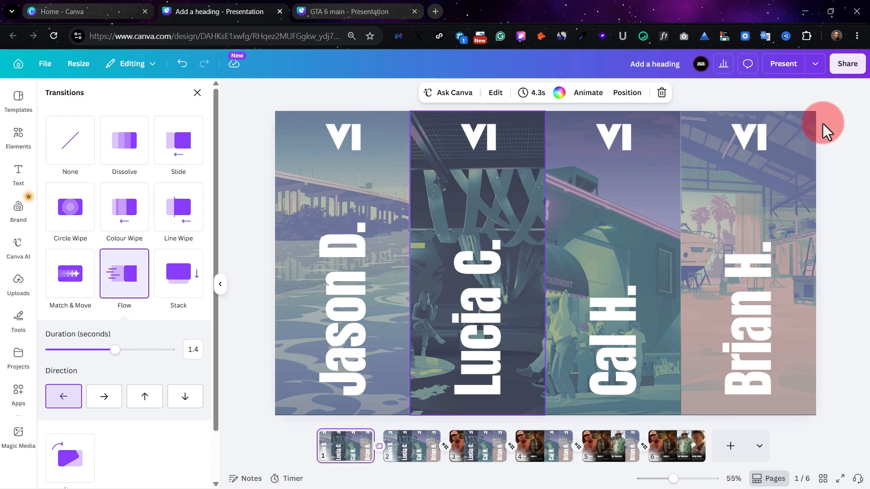
Step: Present from page 1, step through to page 6 to check the Flow and Match & Move transitions, and exit full screen
left_click(789, 68)
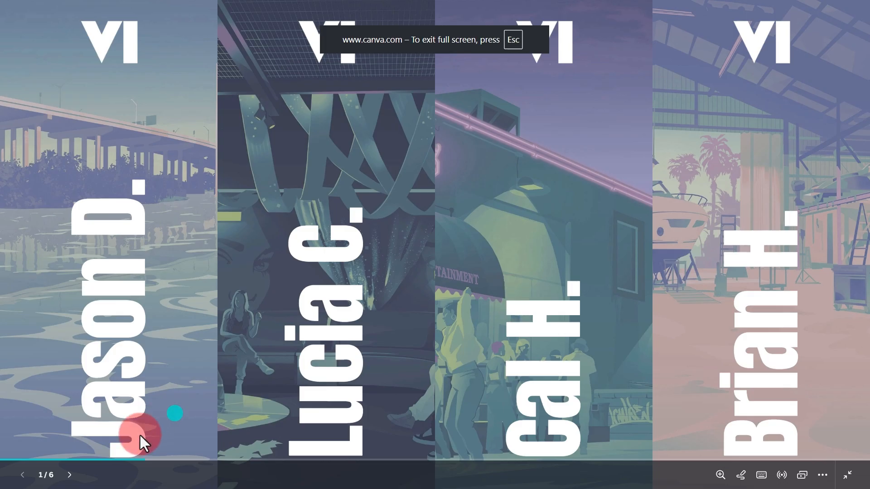
left_click(70, 475)
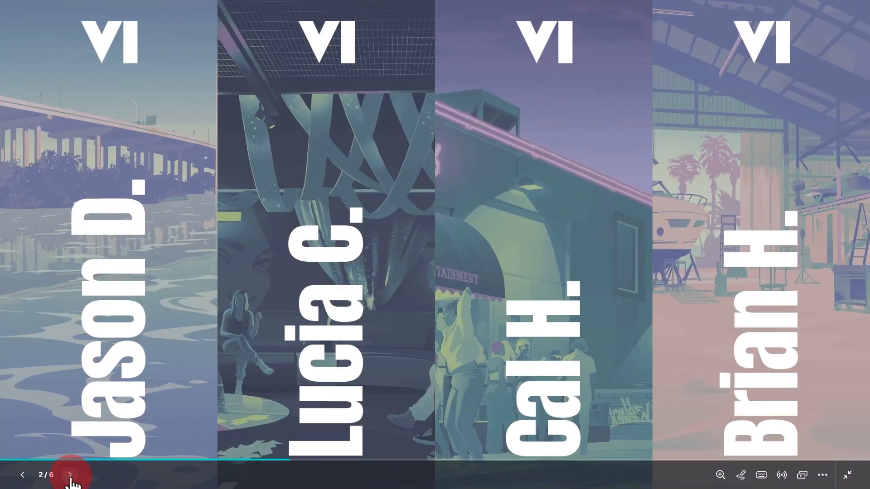
left_click(70, 476)
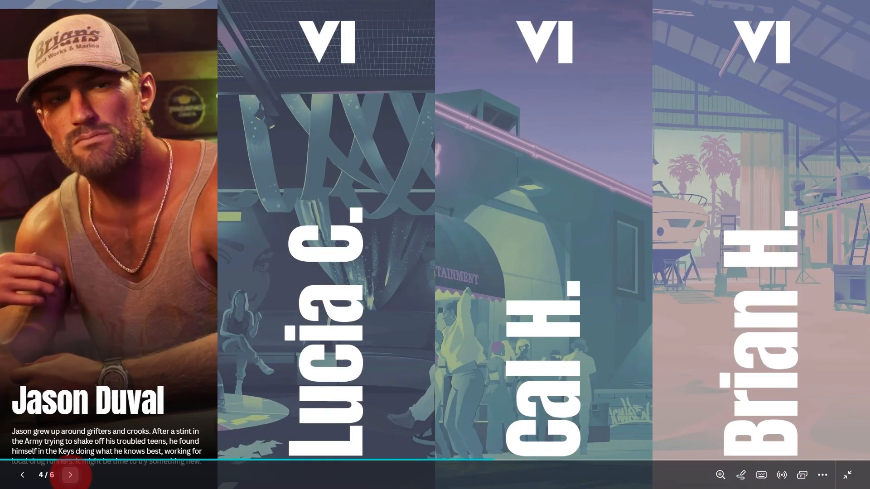
left_click(70, 475)
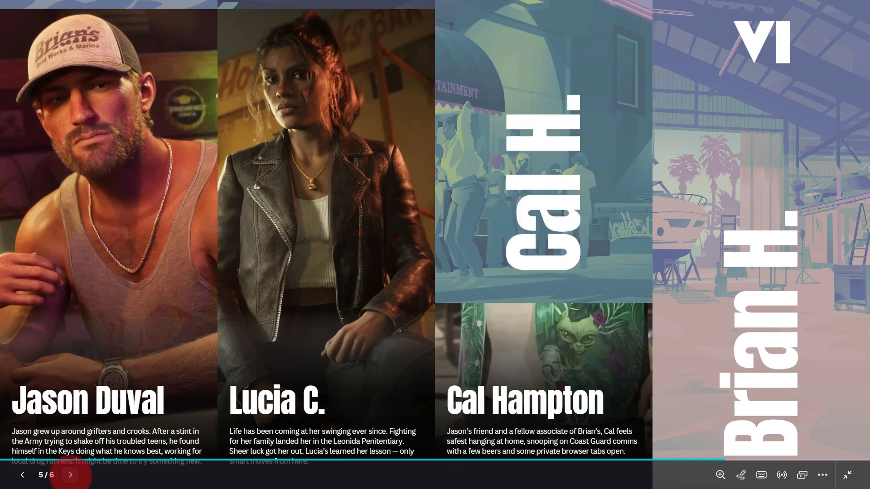
left_click(70, 475)
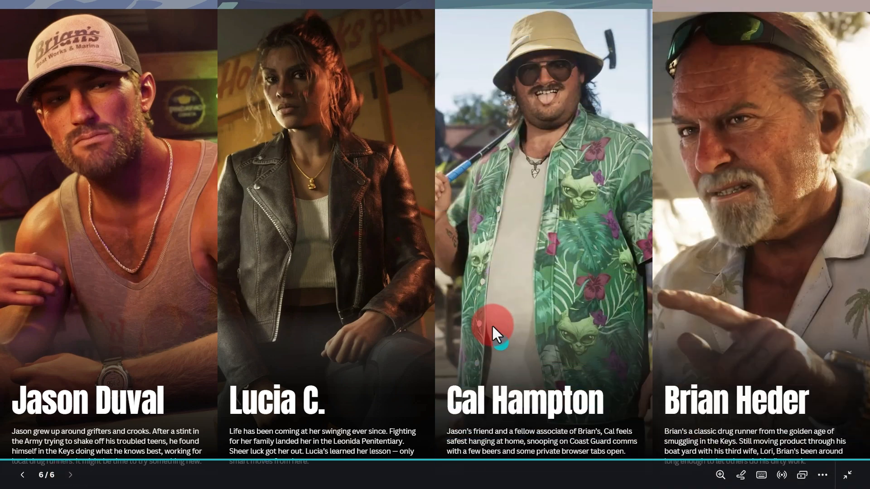
key("Escape")
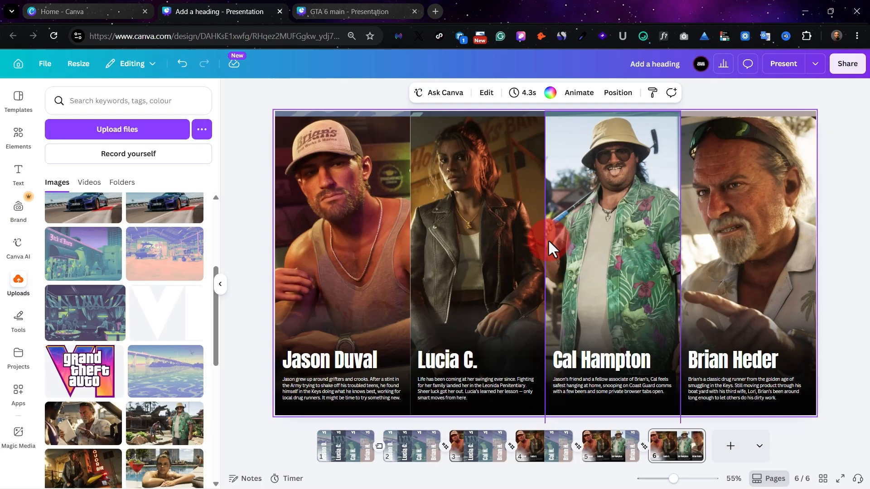